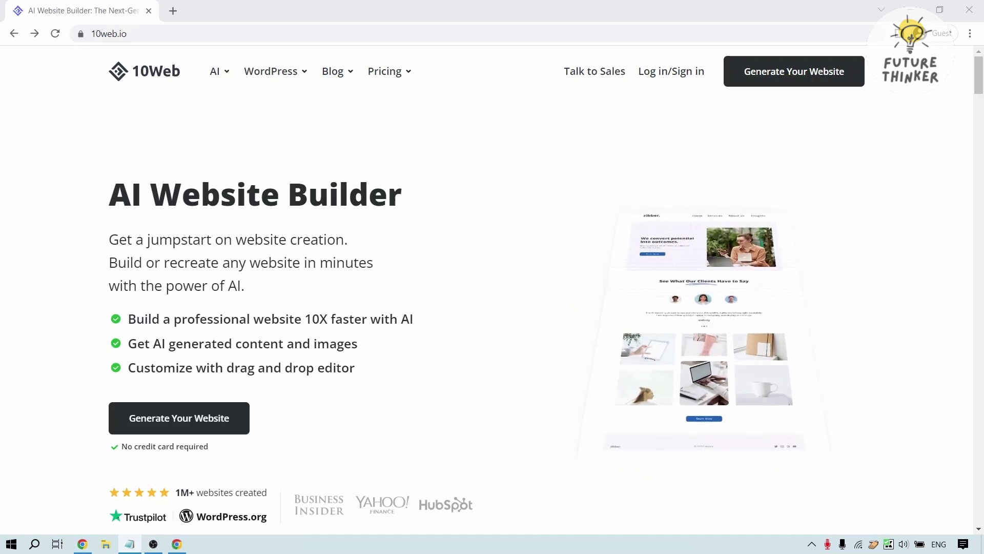
Look over the AI Website Builder landing page headings, then go to the 10Web login page
left_click(193, 36)
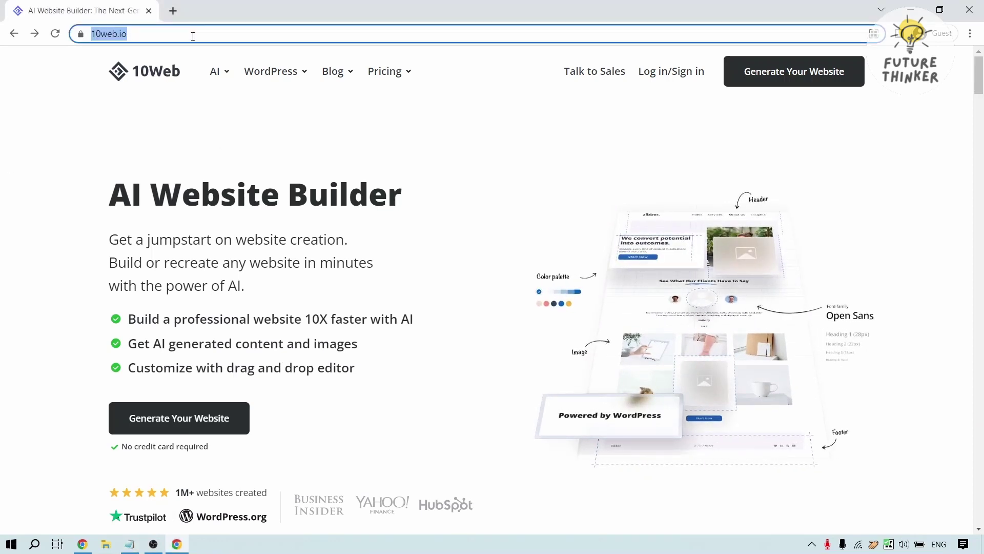
triple_click(149, 188)
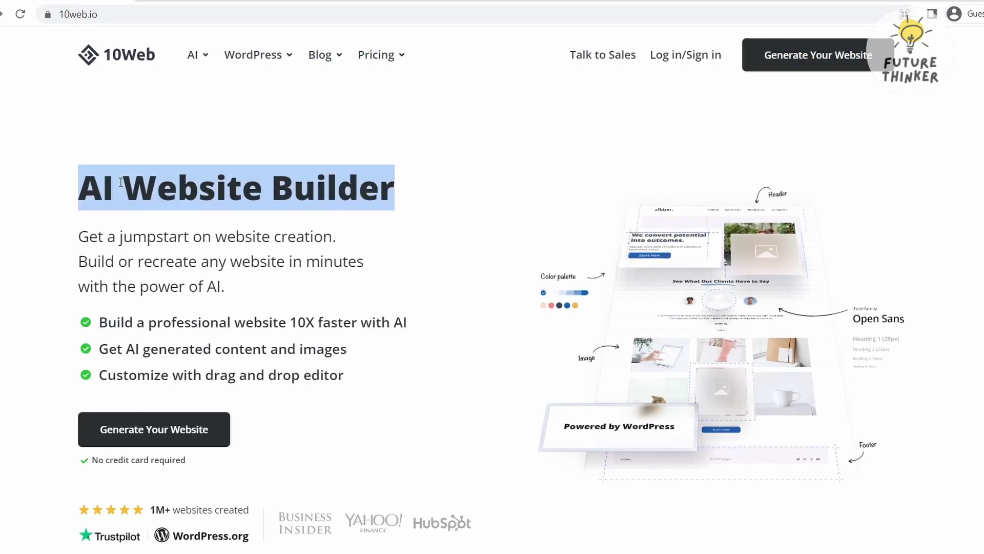
left_click(121, 181)
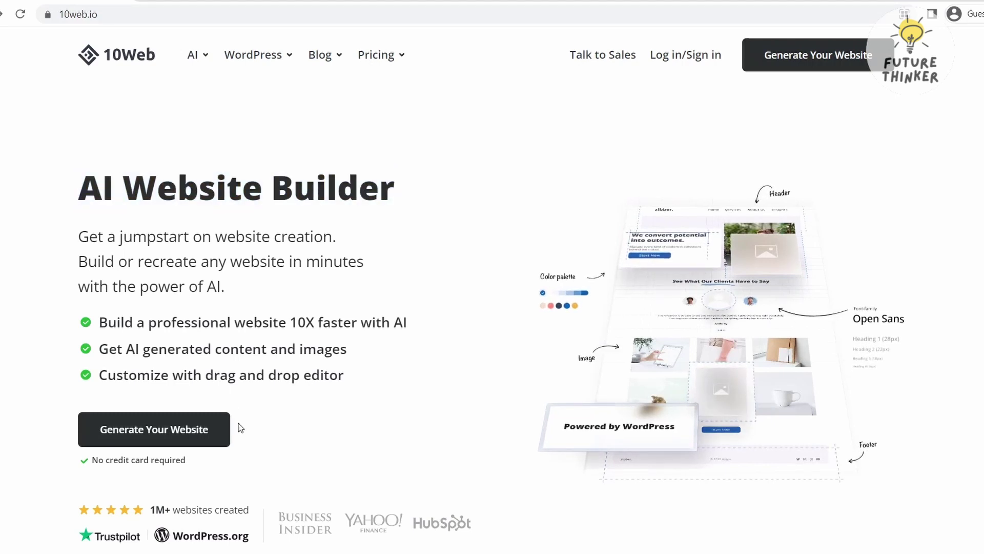
left_click_drag(241, 282, 79, 261)
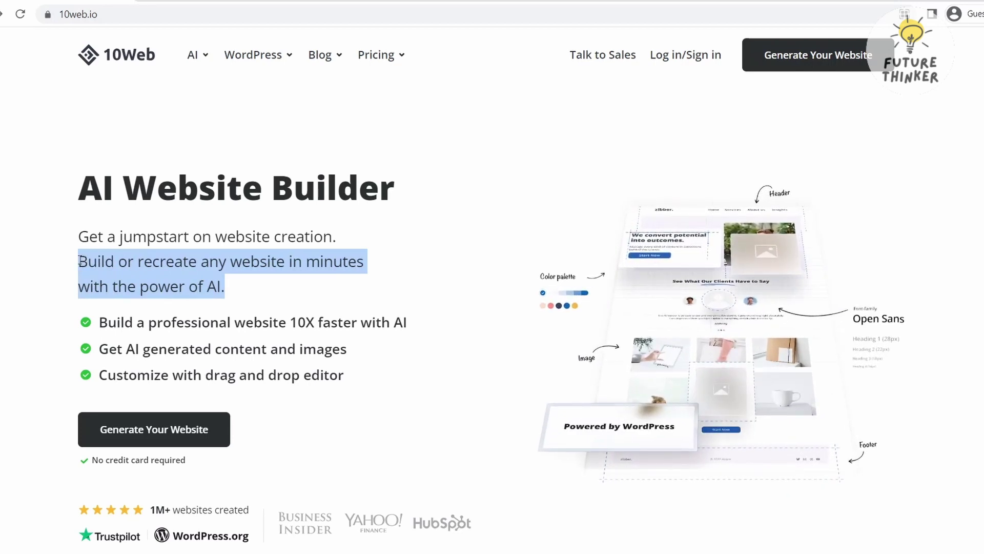
left_click(79, 261)
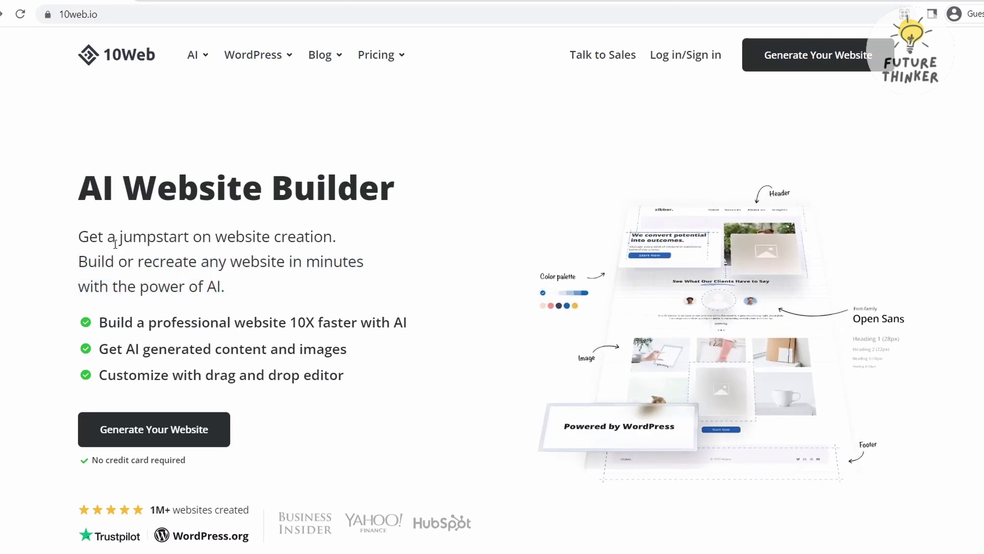
left_click(690, 58)
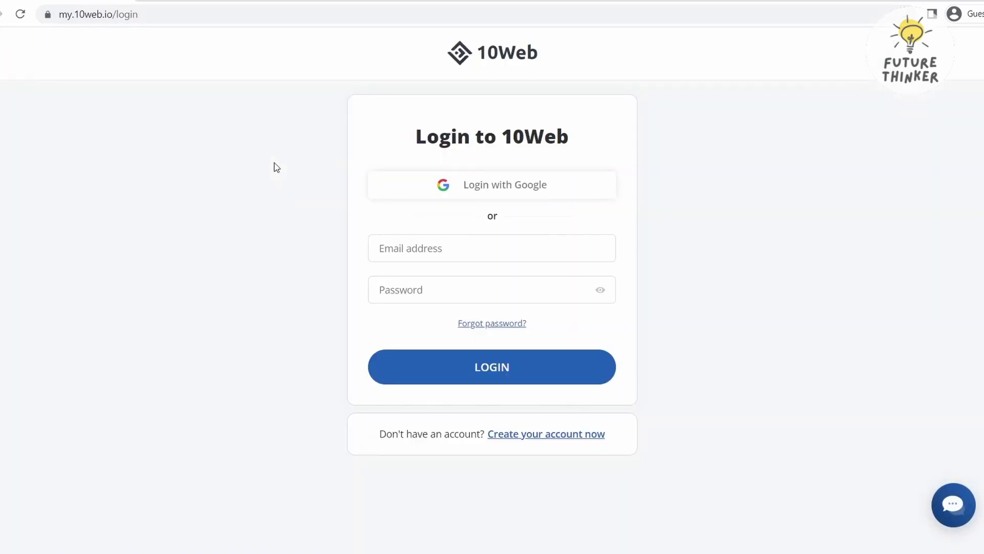
Create a new 10Web account with an e-mail address, first and last name, and a password
left_click(595, 433)
left_click(606, 214)
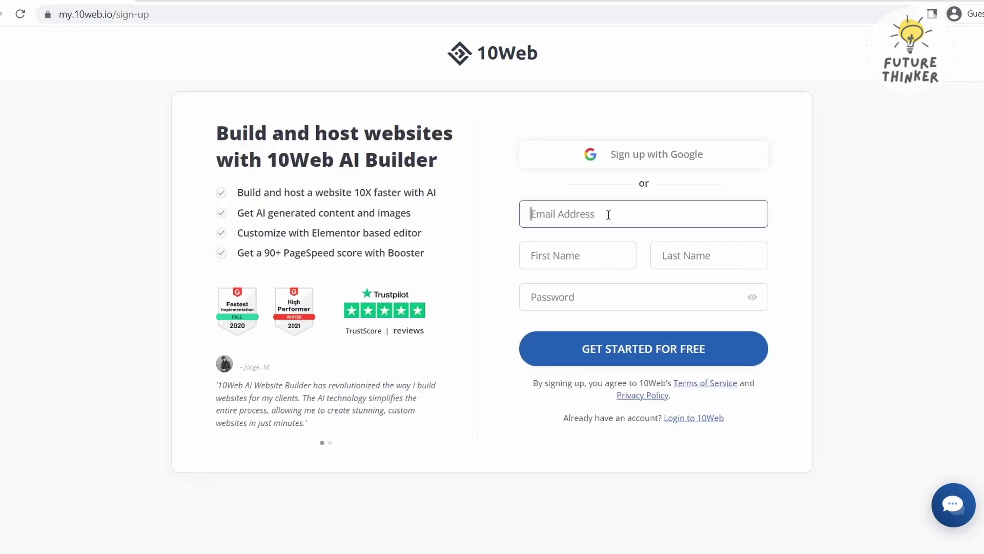
left_click(613, 160)
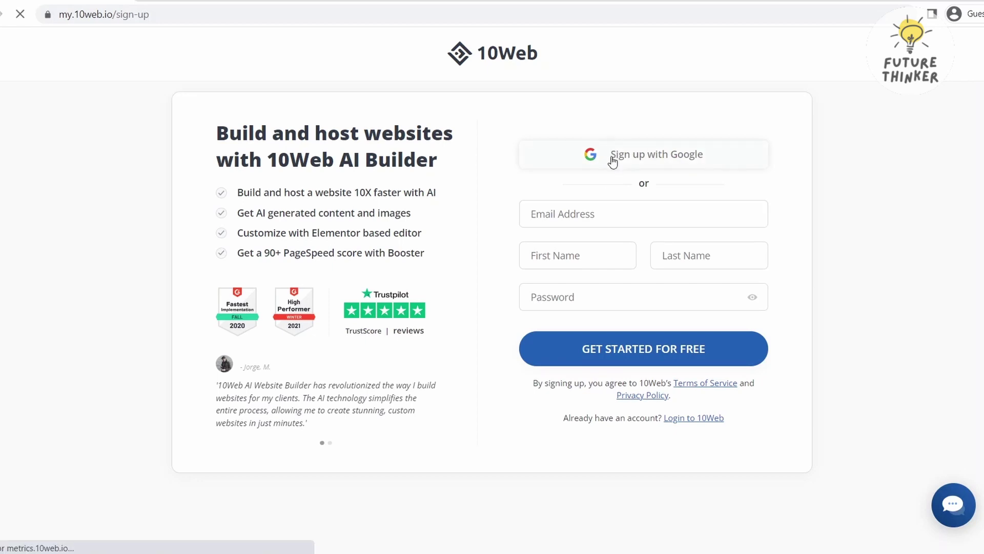
left_click(560, 219)
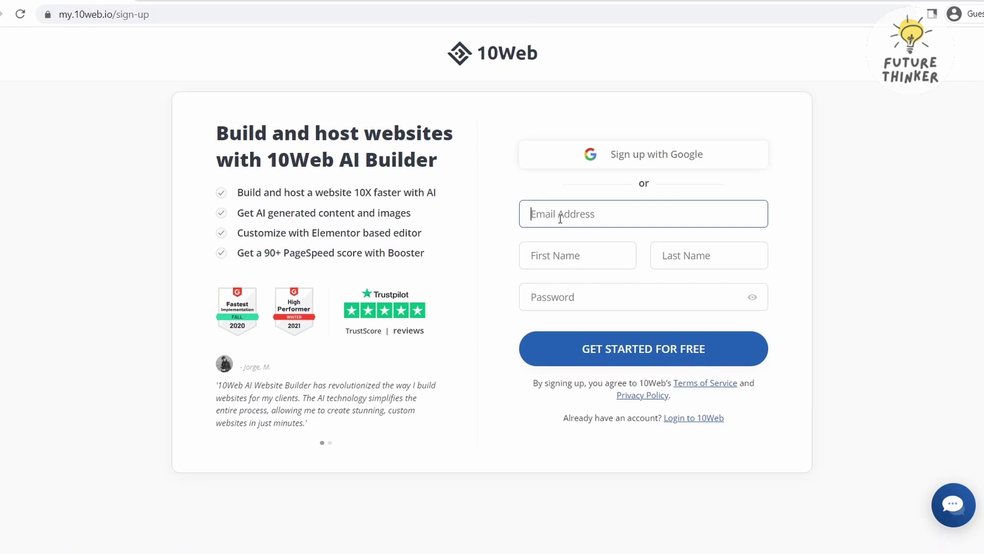
key("Tab")
key("Tab")
key("Tab")
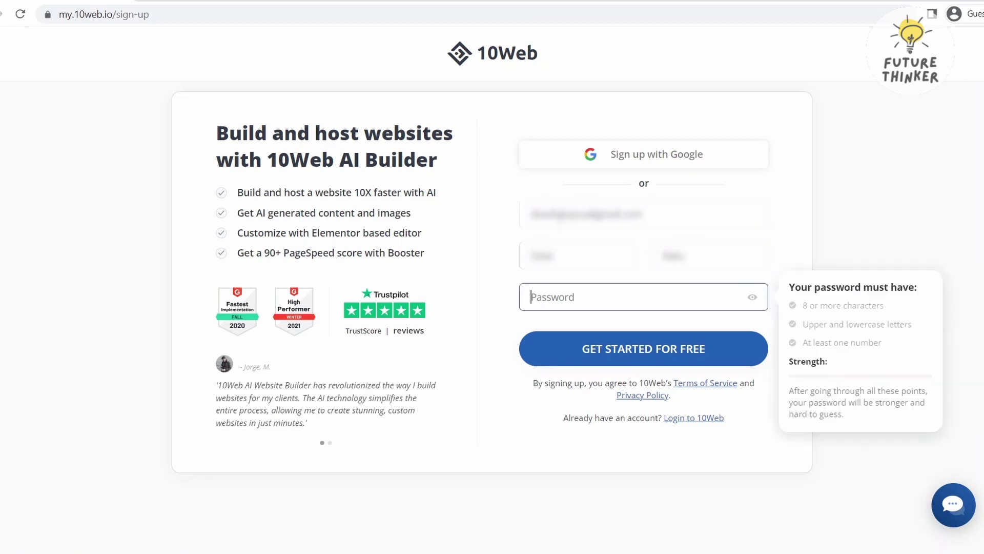
type("•••••••••••")
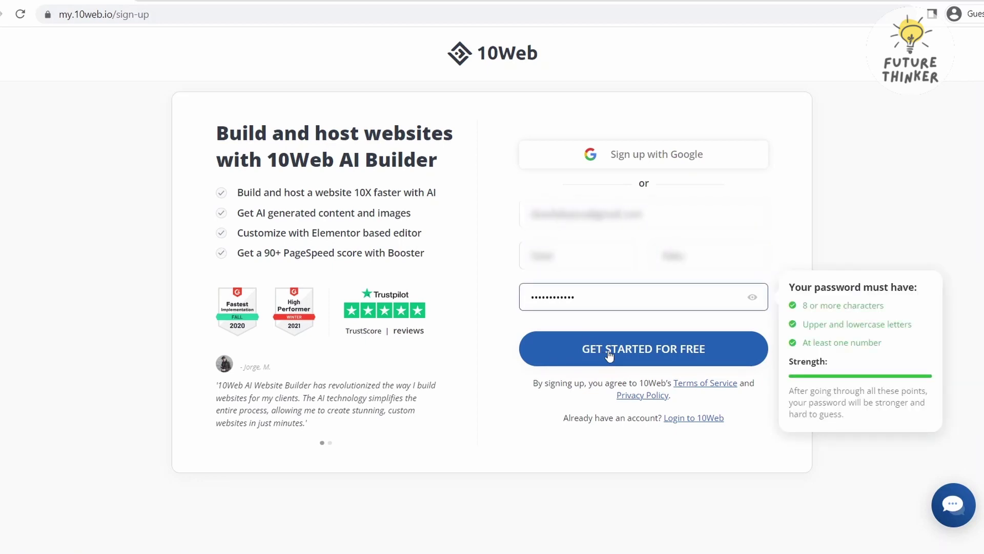
left_click(609, 354)
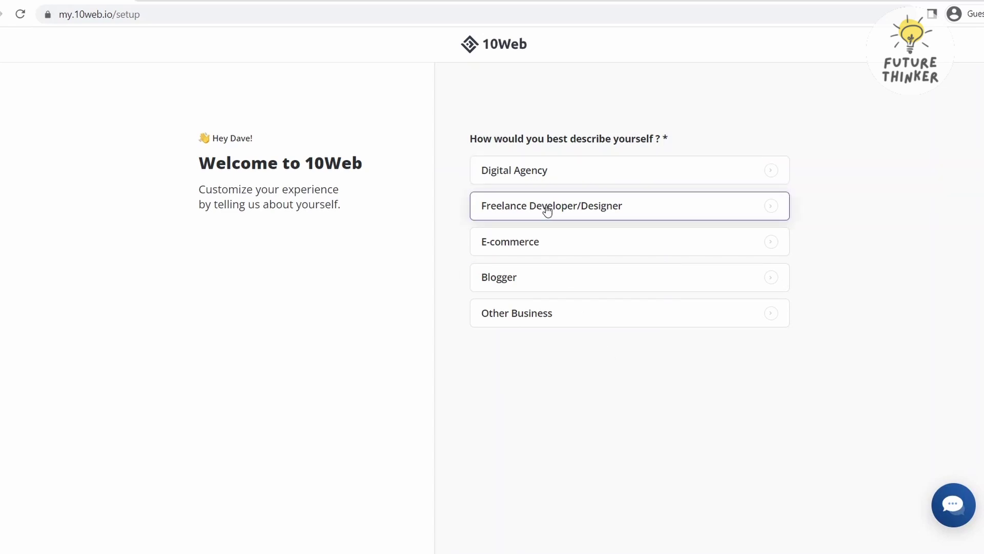
Answer the welcome questions, describing yourself and choosing 1-3 websites managed
left_click(545, 285)
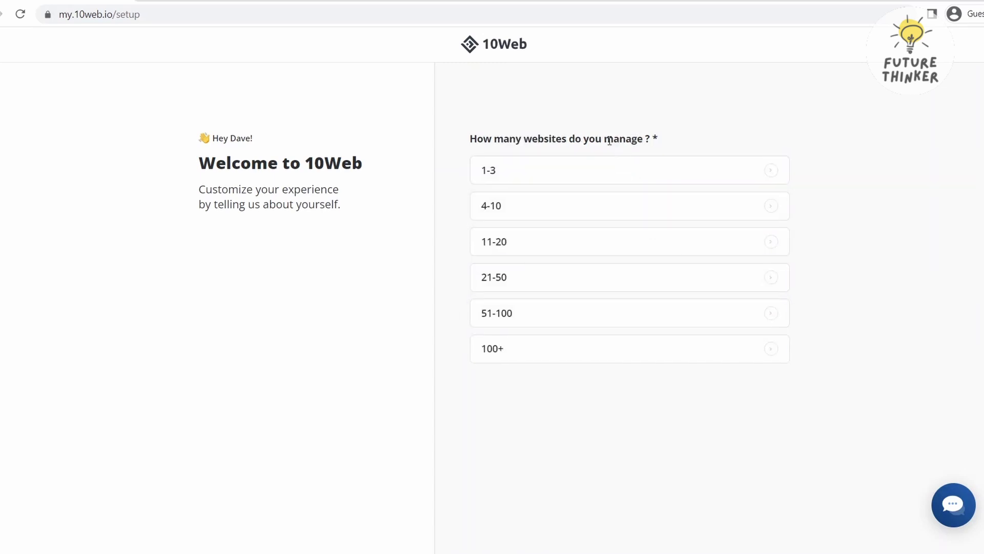
left_click(607, 169)
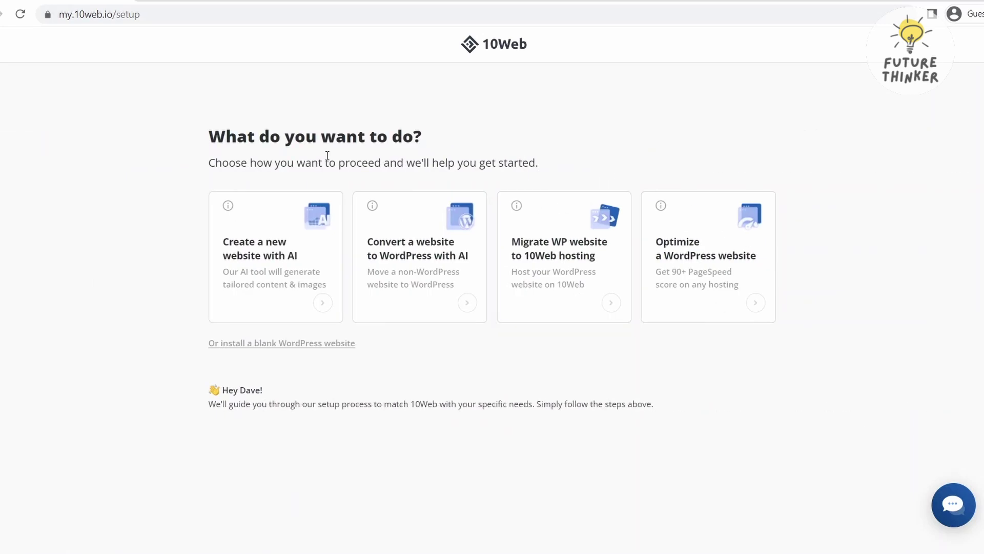
triple_click(263, 164)
left_click(263, 164)
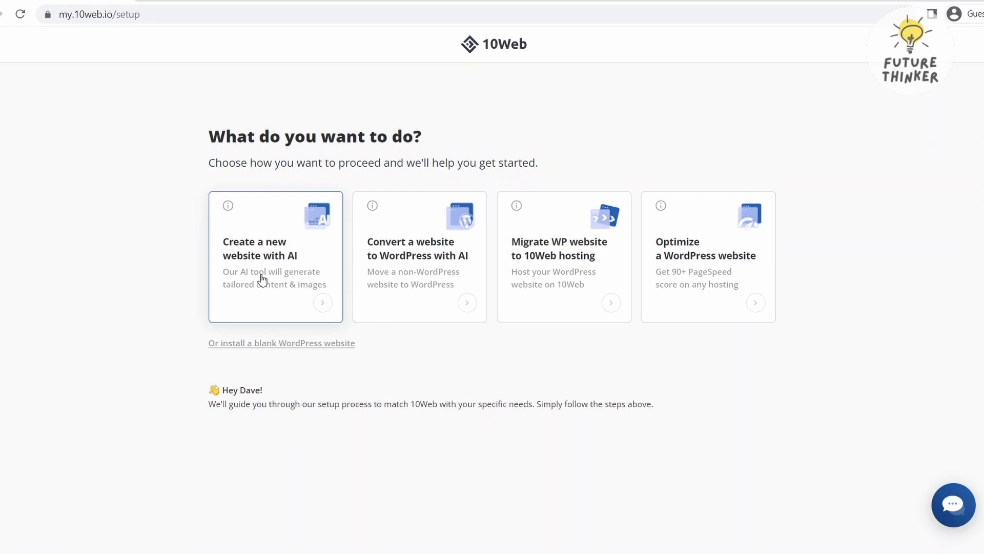
Start a new AI website with Advertising as the business type
left_click(291, 275)
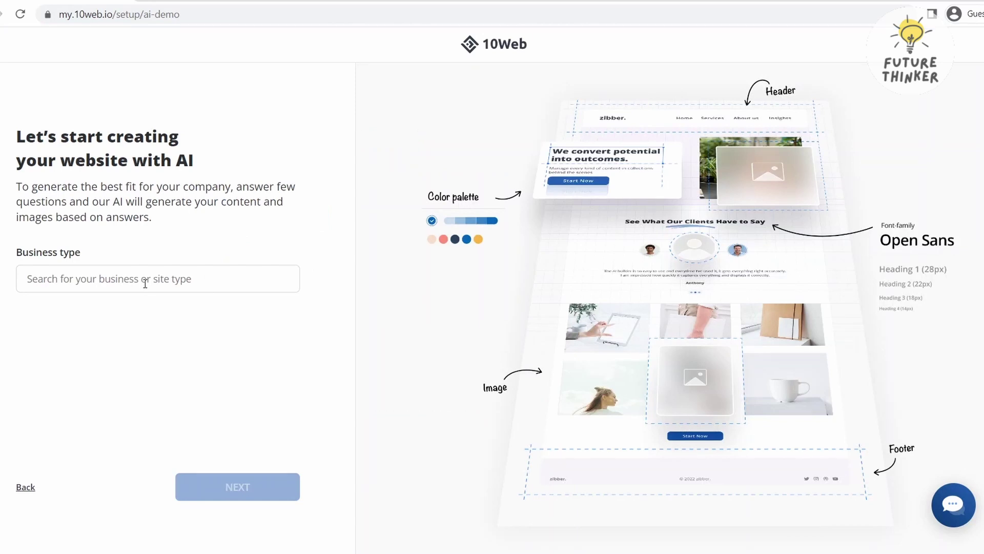
left_click(145, 283)
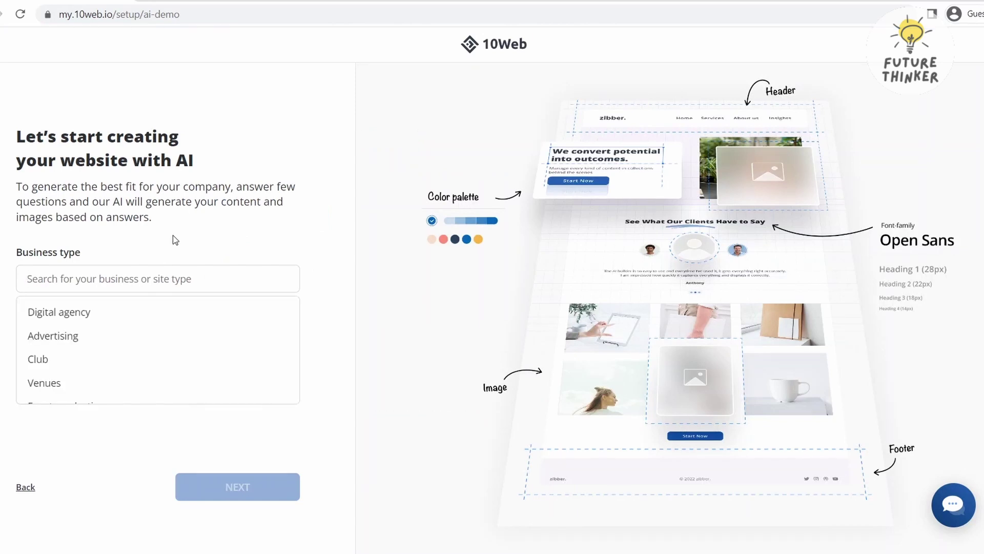
left_click(137, 338)
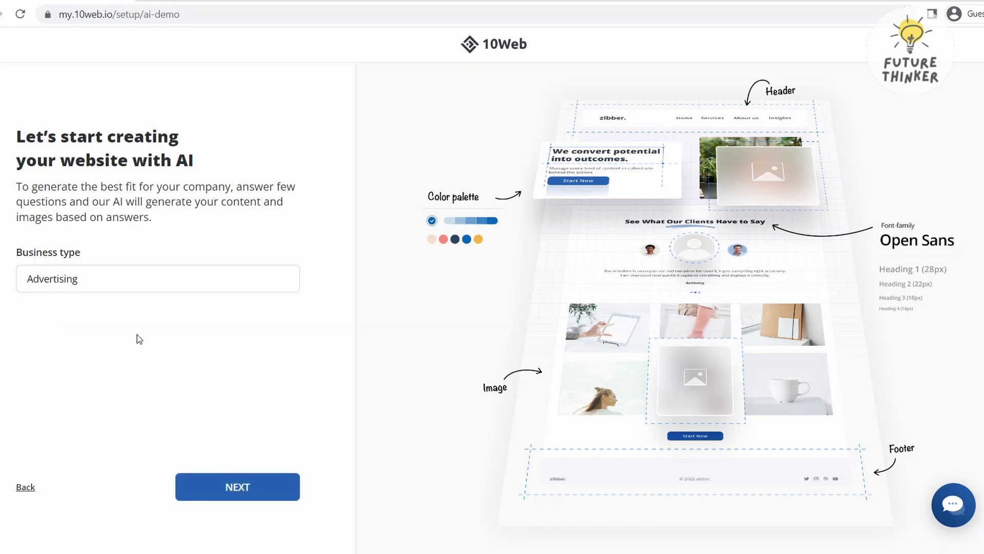
left_click(250, 495)
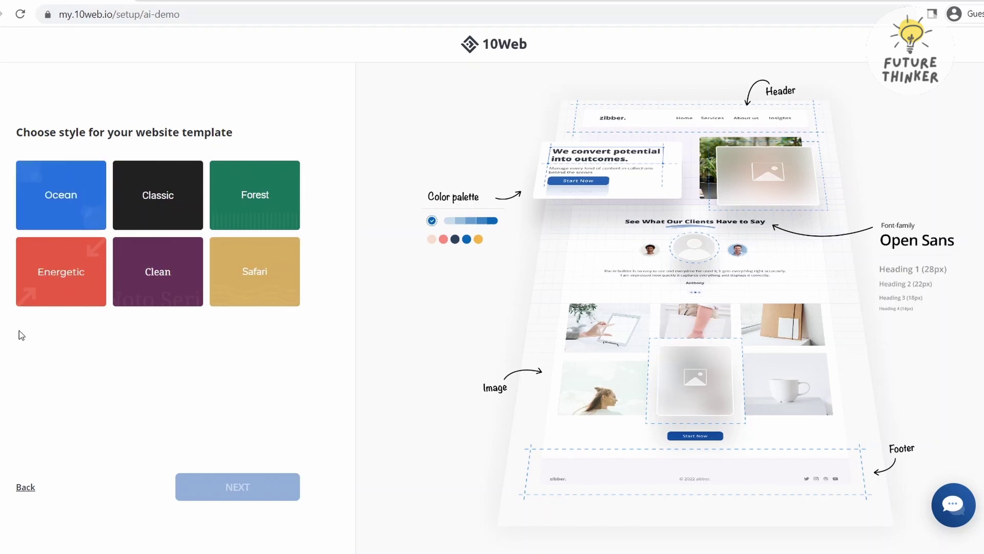
Choose the Ocean style and the dark advertising agency template
left_click(75, 198)
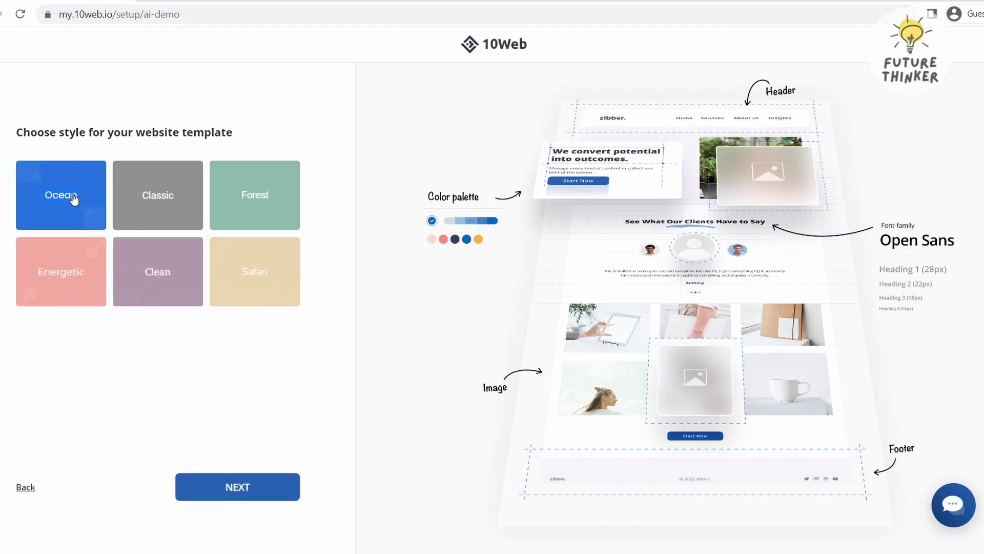
left_click(261, 491)
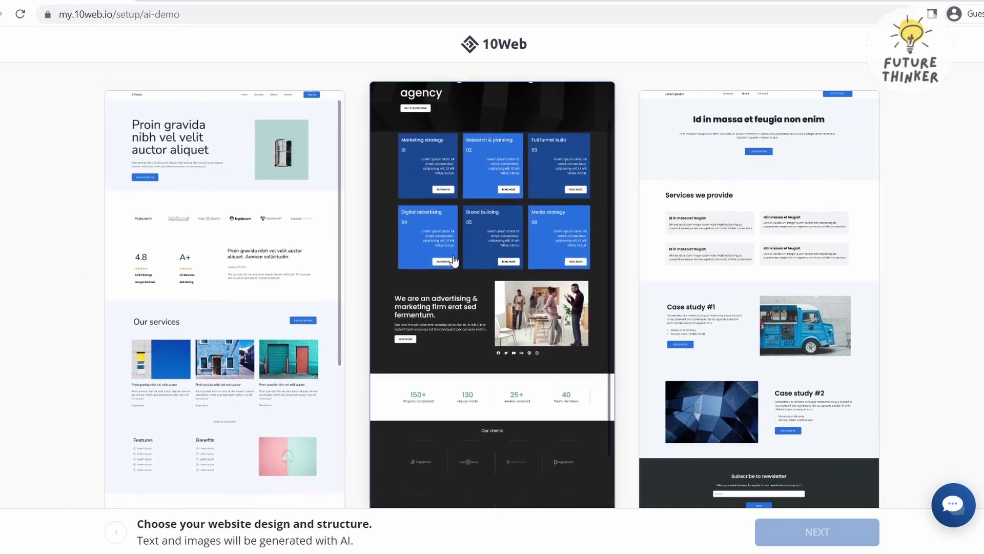
scroll(453, 208, "up", 1)
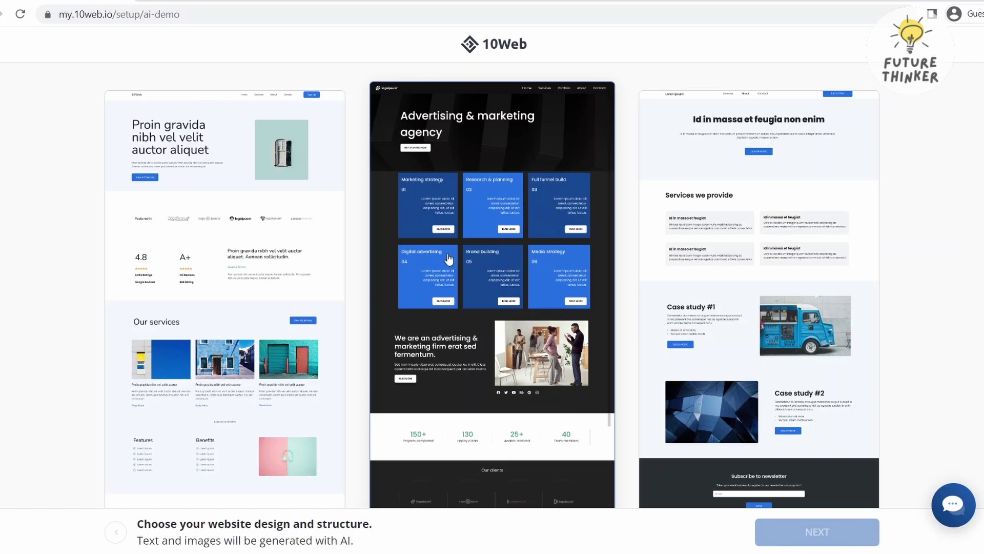
left_click(479, 157)
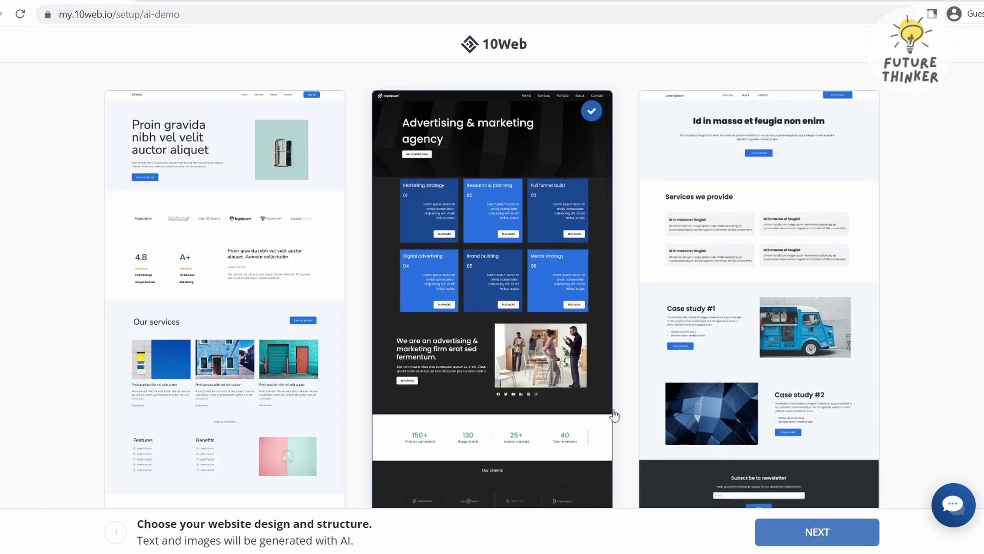
scroll(524, 269, "down", 1)
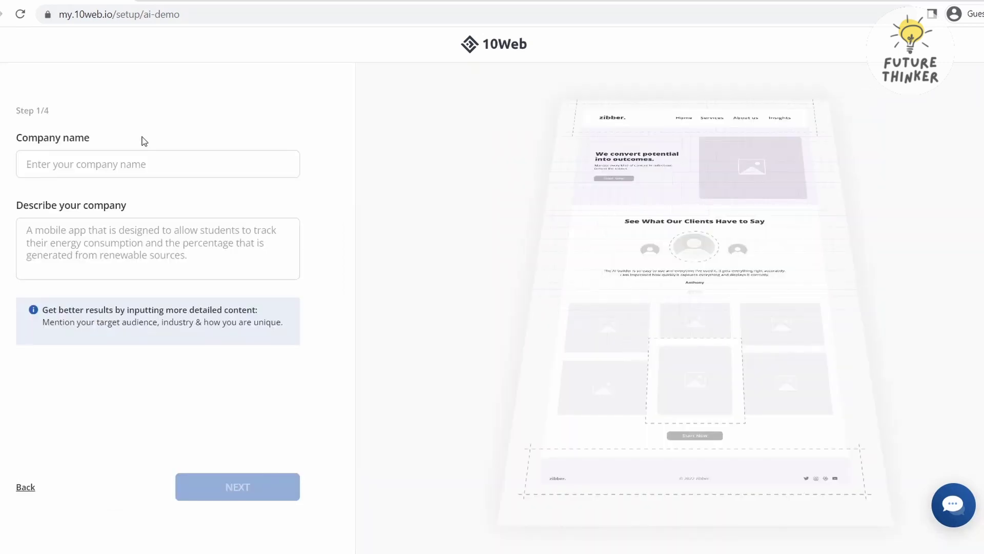
Enter 'Sugbuanong Laag' as the company name, paste a Cebu tourism description, and continue
left_click(99, 165)
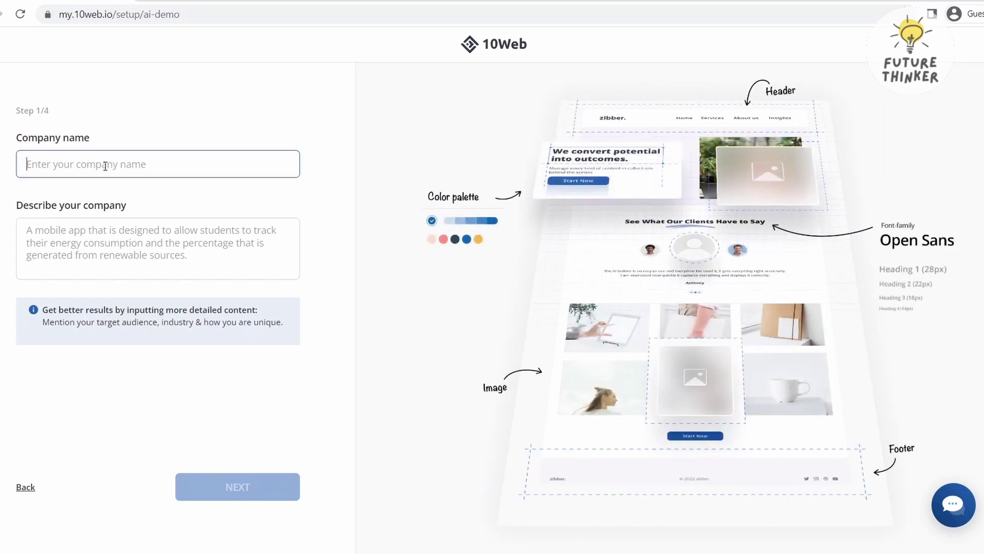
type("Sugbuanong Laag")
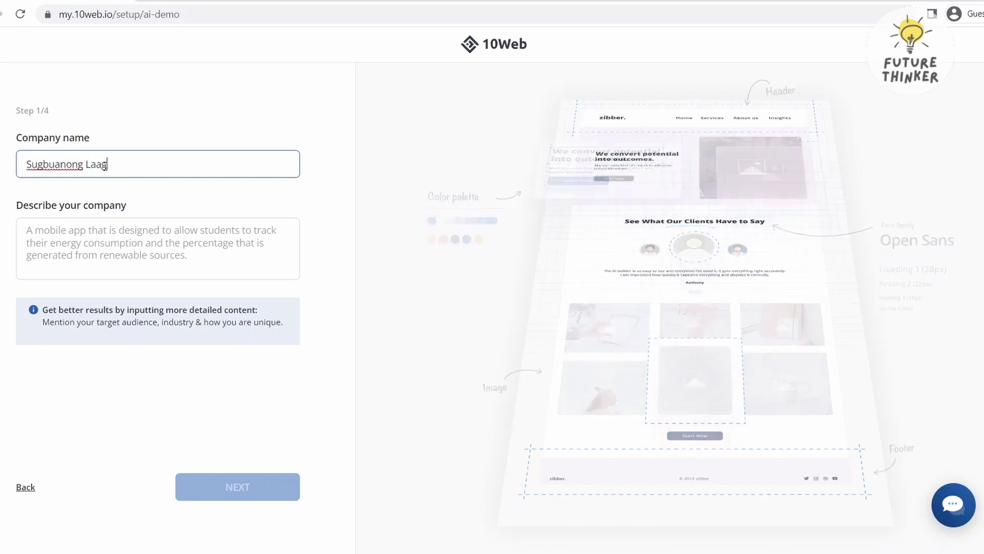
left_click(91, 232)
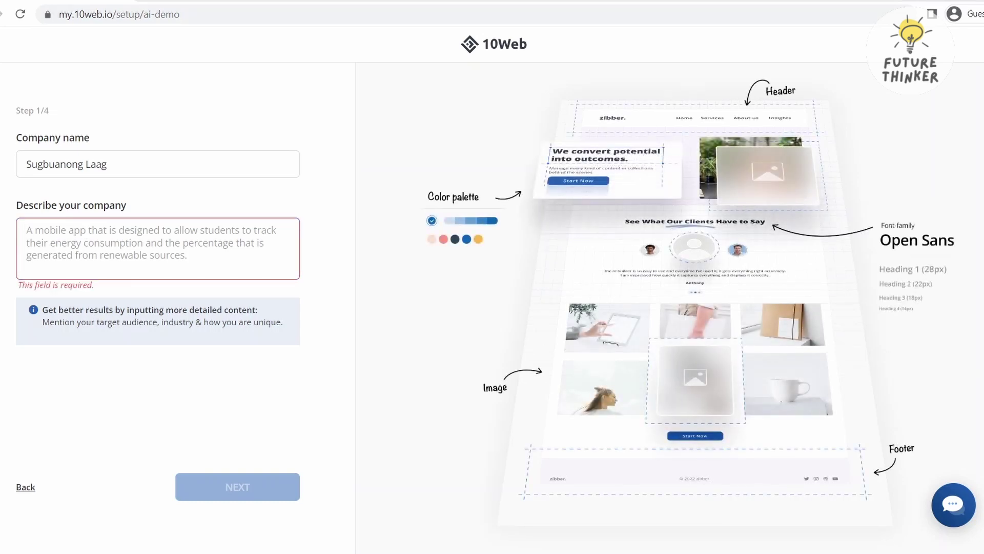
right_click(85, 234)
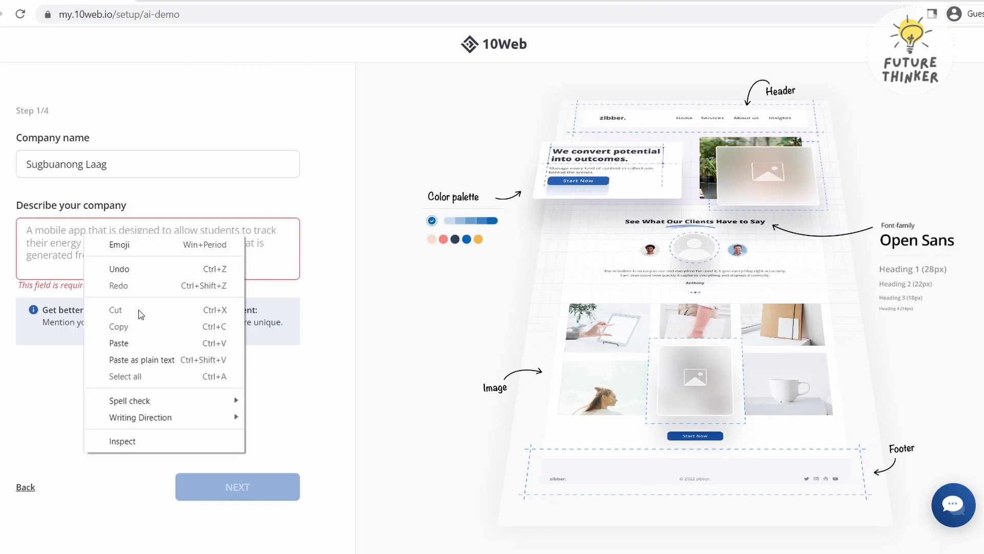
left_click(144, 343)
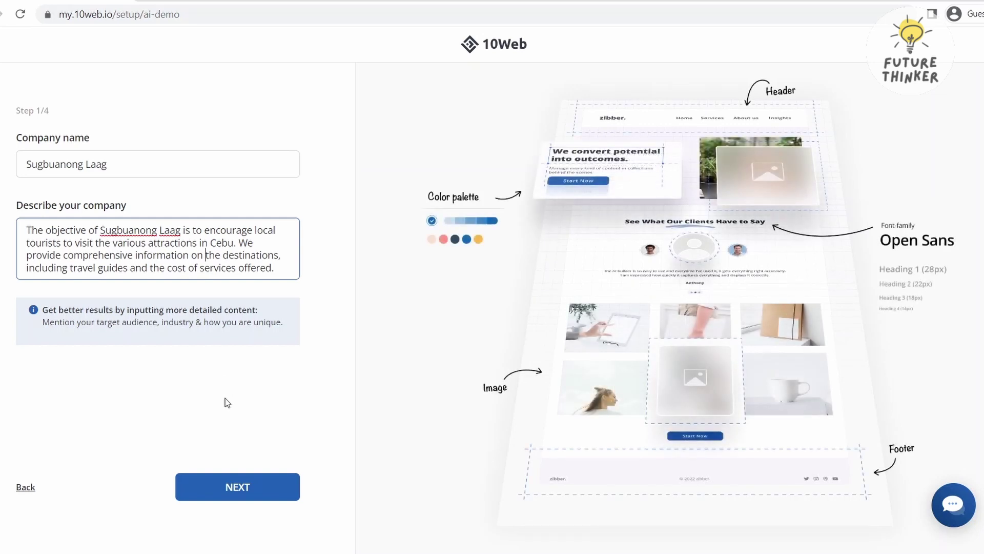
left_click(238, 487)
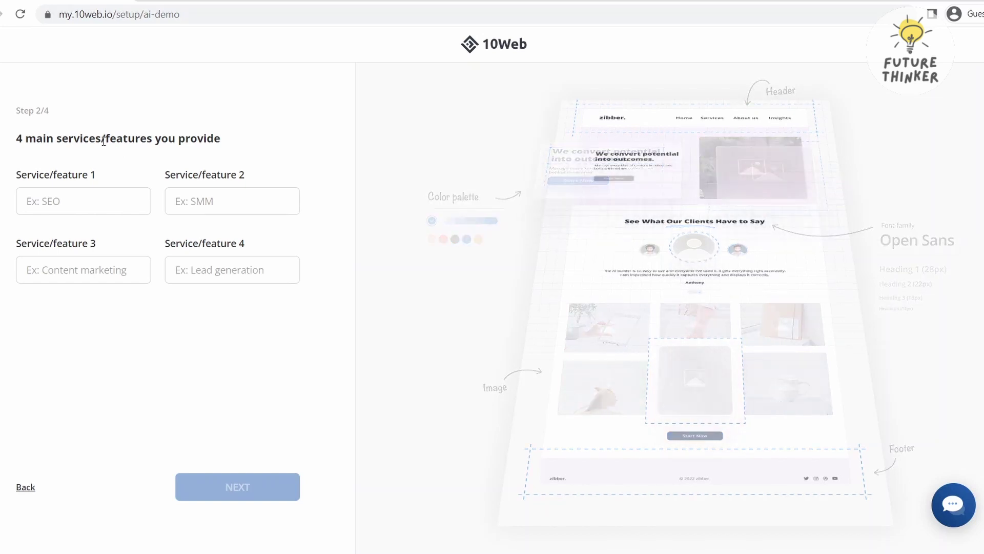
Enter the services Travel Guide, Travel Package, Hotel Booking and Restaurant Reservation, then continue
left_click(84, 208)
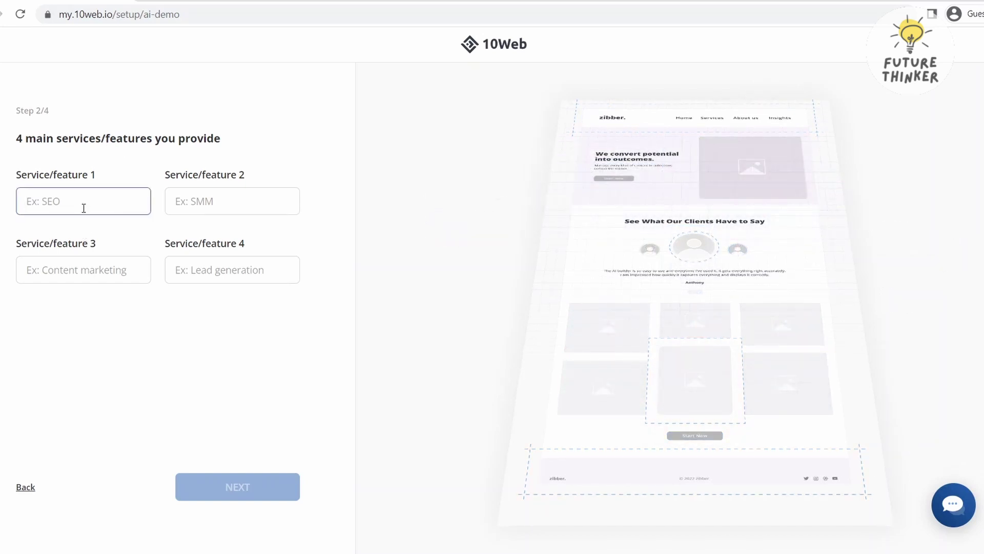
type("T")
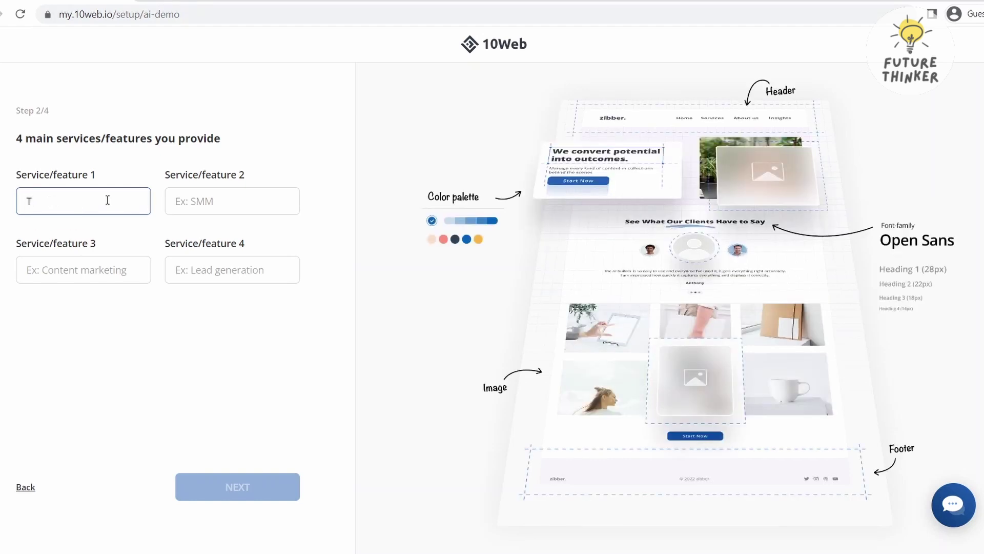
type("ravel Guide")
key("Tab")
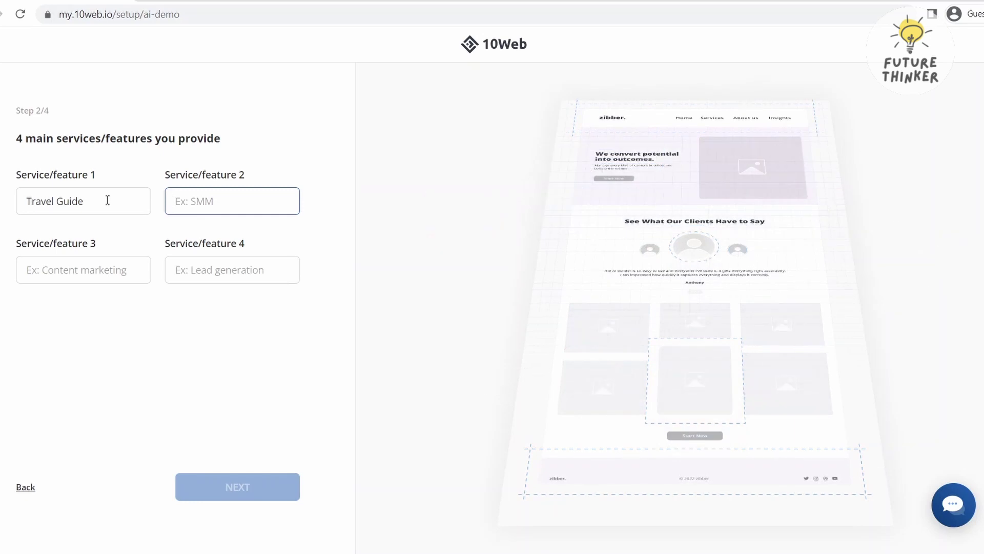
type("Travel Package")
key("Tab")
type("H")
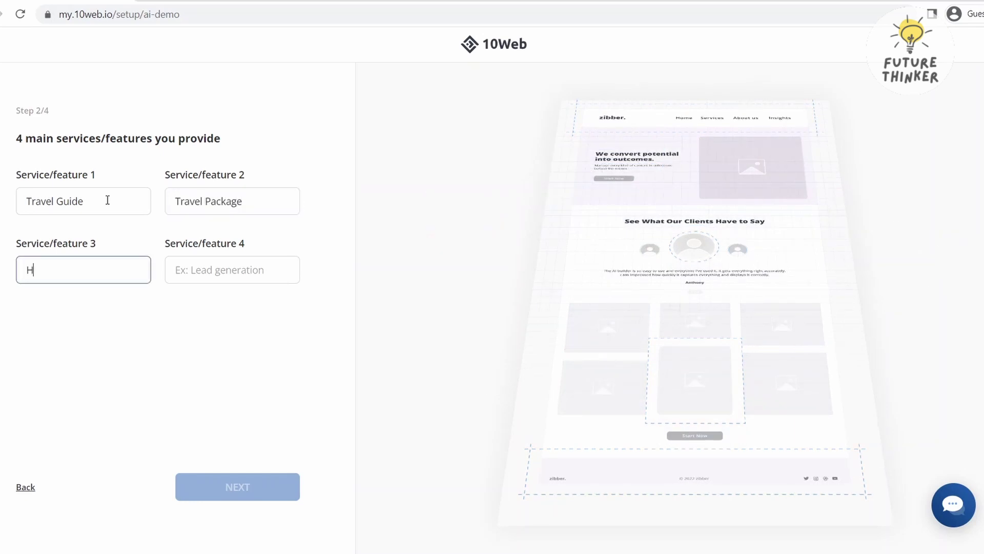
type("otel Booking")
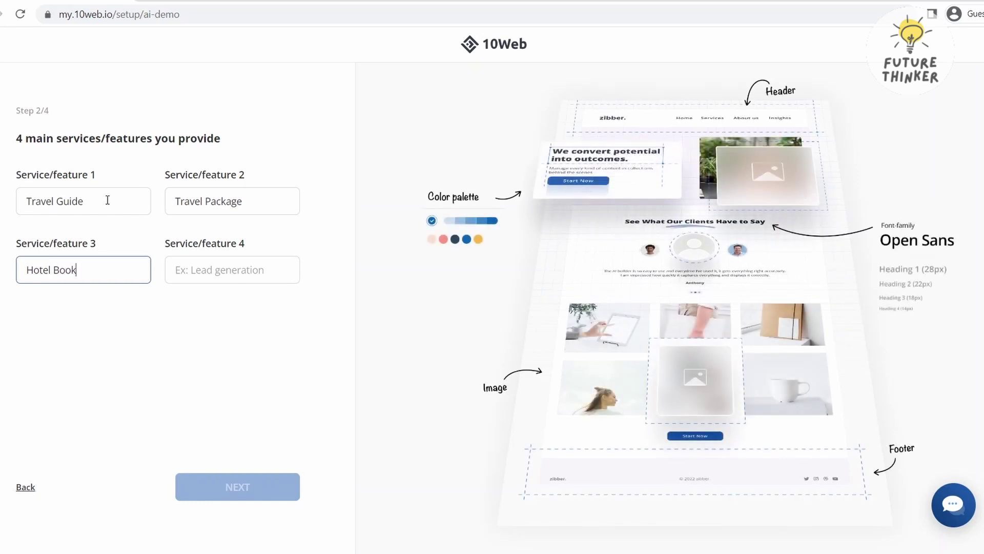
key("Tab")
type("Re")
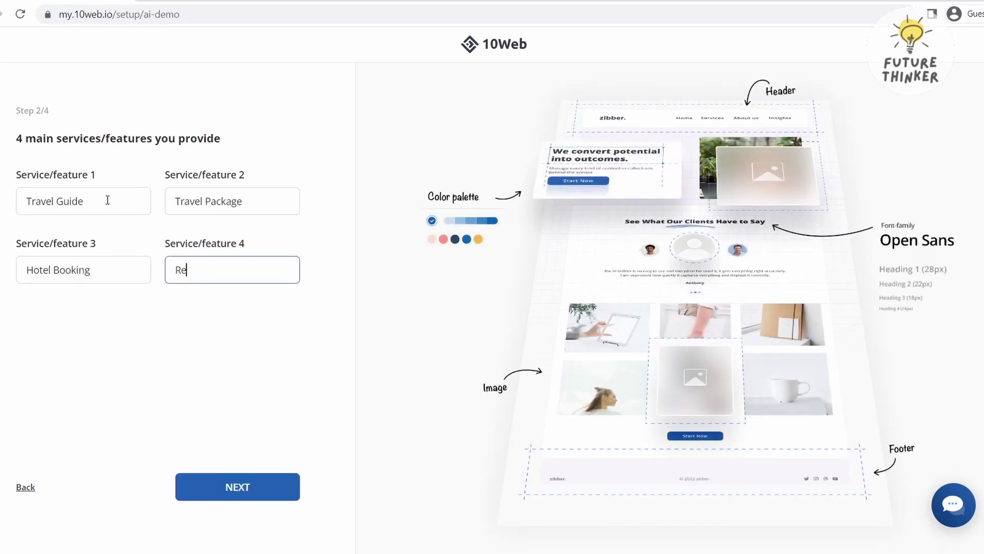
type("staurant Reservation")
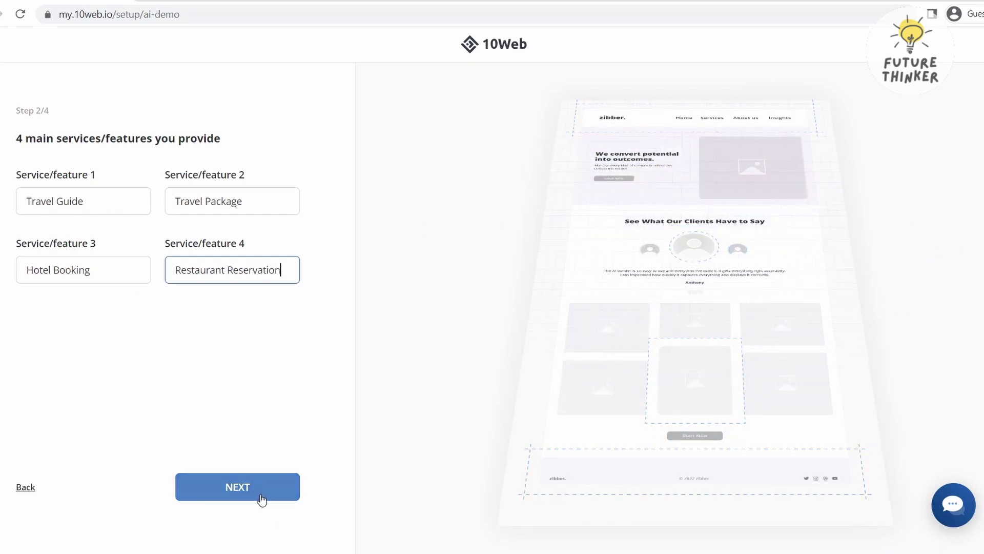
left_click(261, 495)
left_click(286, 173)
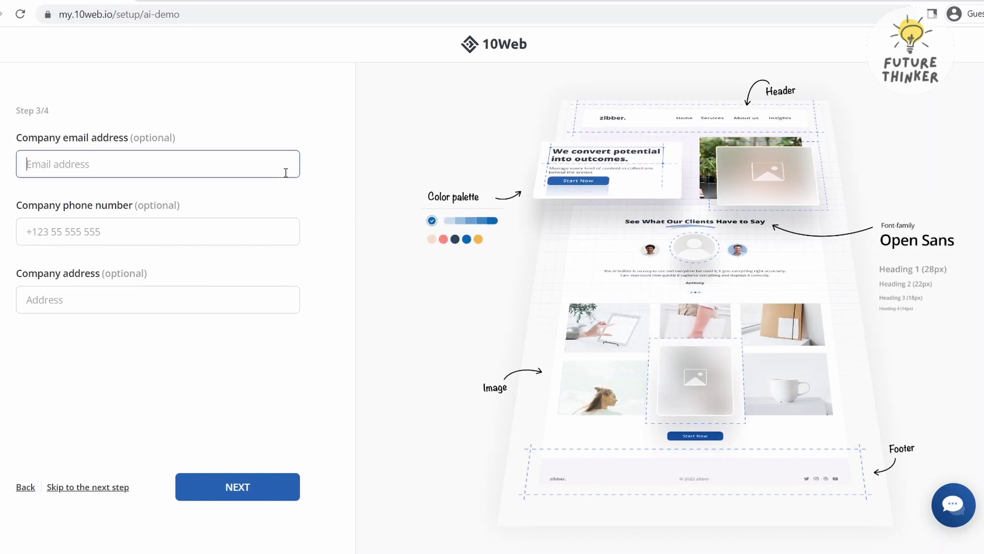
Enter the company's e-mail address in the contact details
double_click(72, 135)
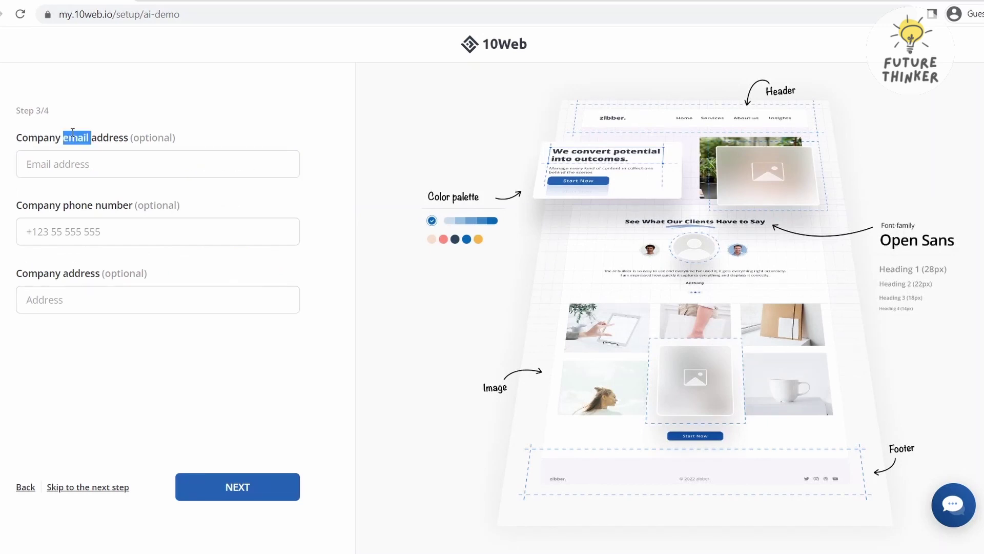
triple_click(72, 132)
double_click(72, 131)
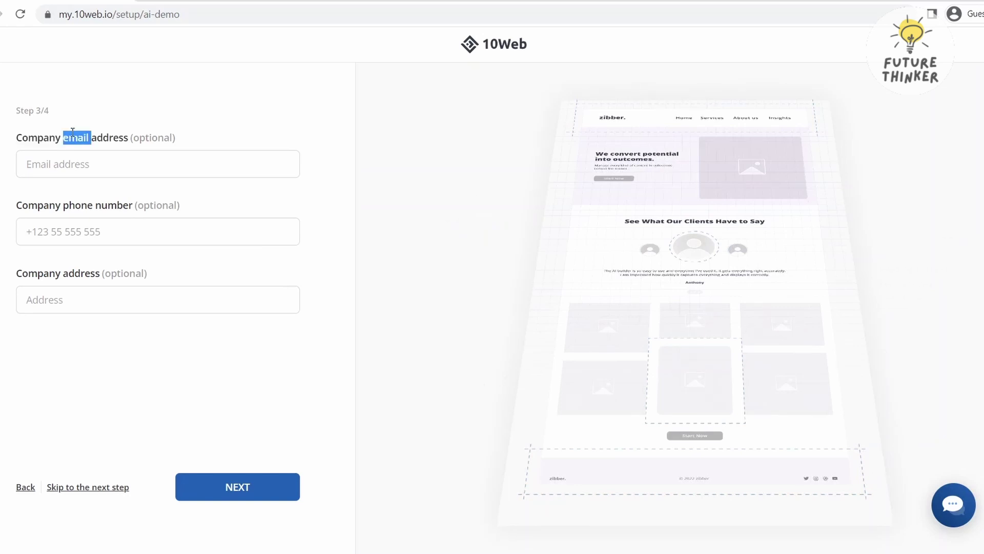
left_click(67, 165)
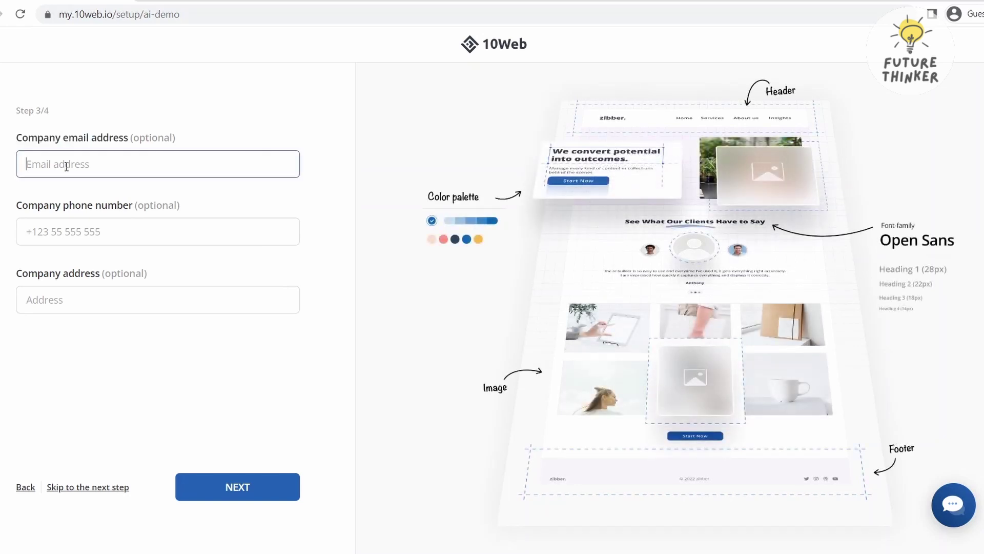
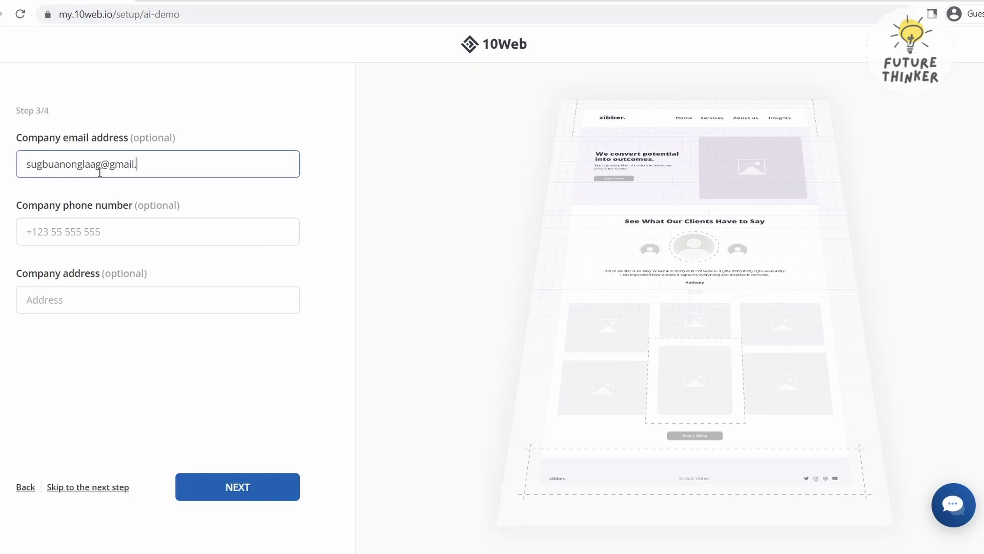
key("ctrl+Left")
key("ctrl+Left")
key("ctrl+Left")
key("ctrl+shift+Right")
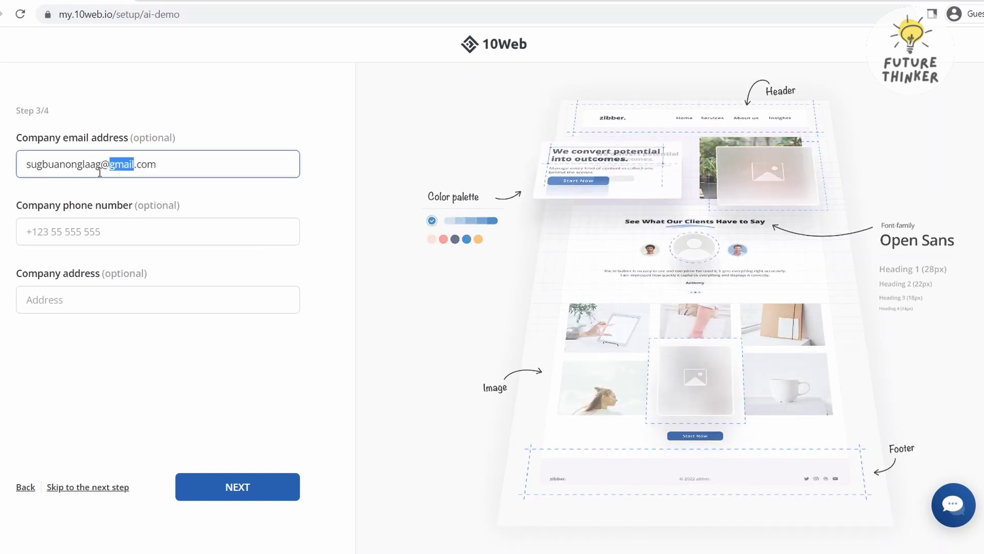
Add the company's phone number and street address, then continue to tone of voice
key("Tab")
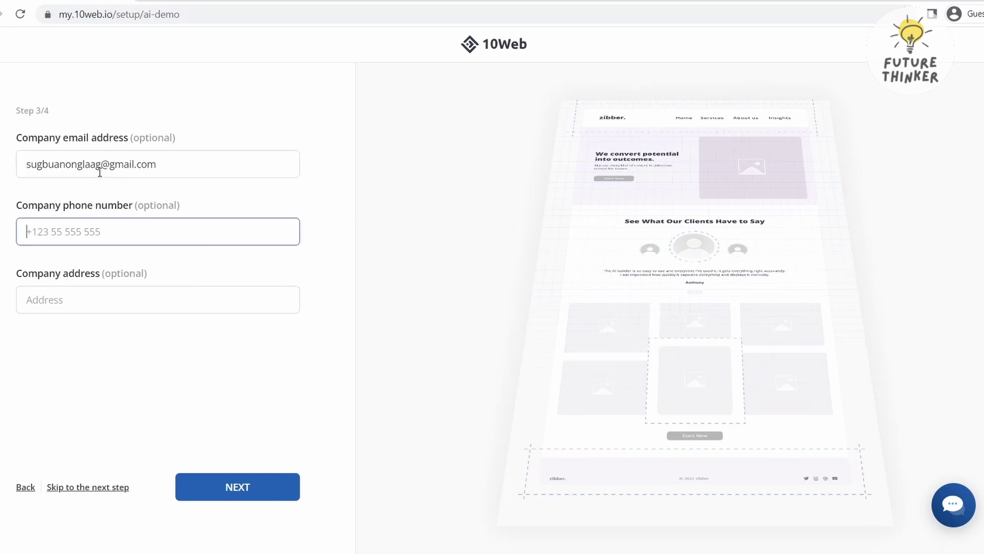
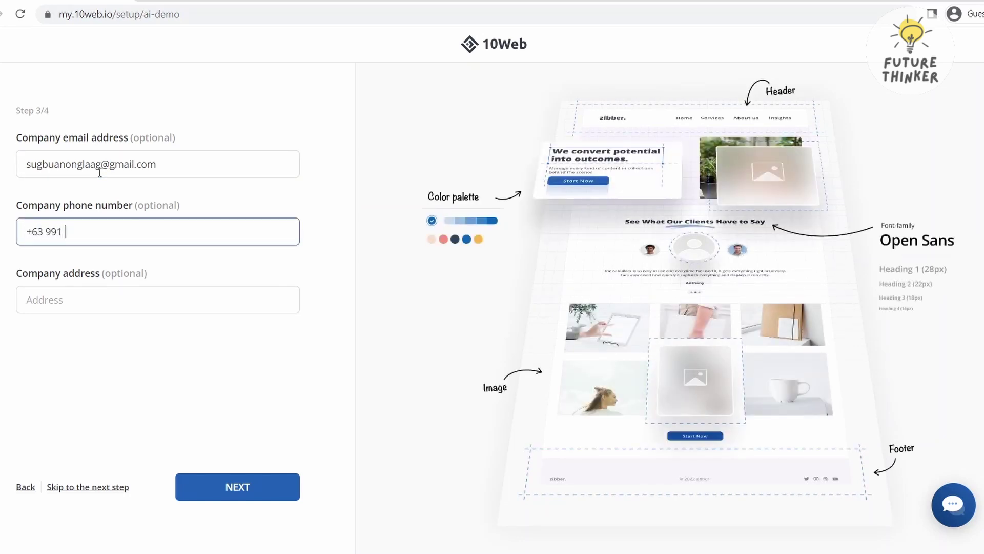
left_click(214, 292)
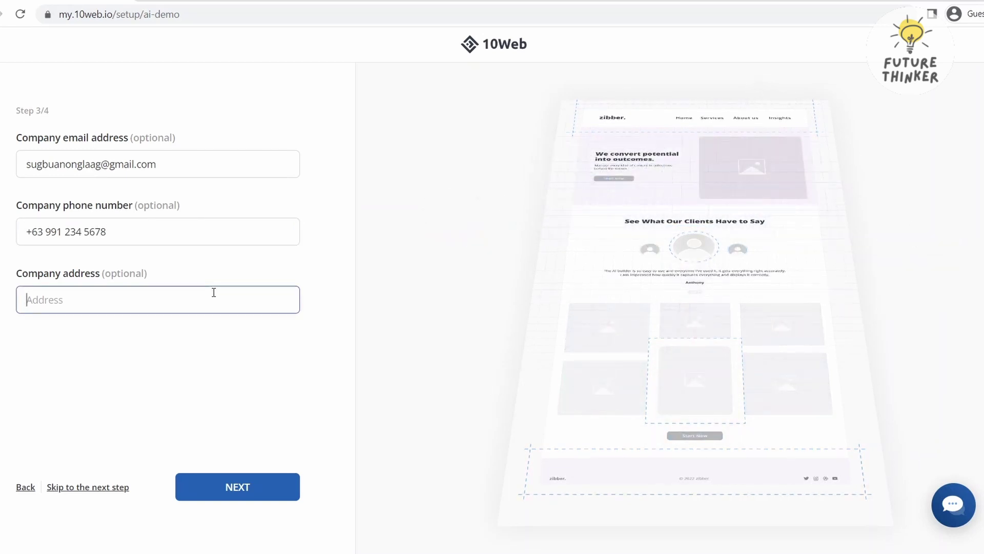
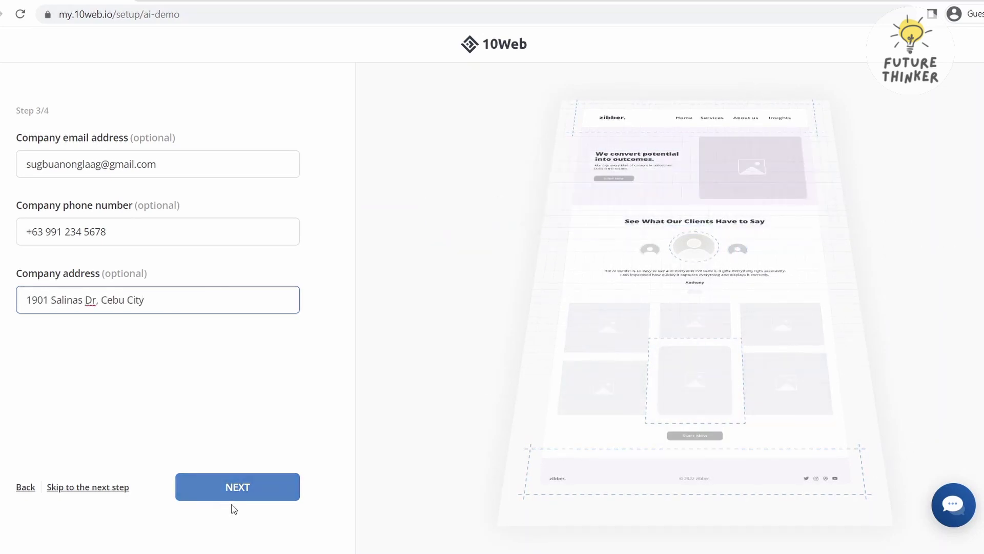
left_click(229, 476)
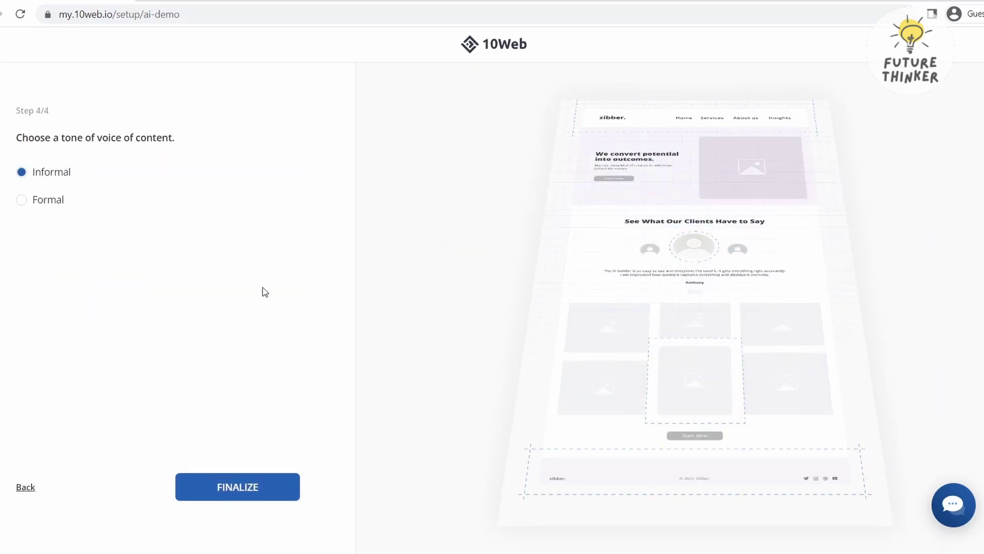
Keep the Informal tone of voice and finalize to generate the website
triple_click(63, 139)
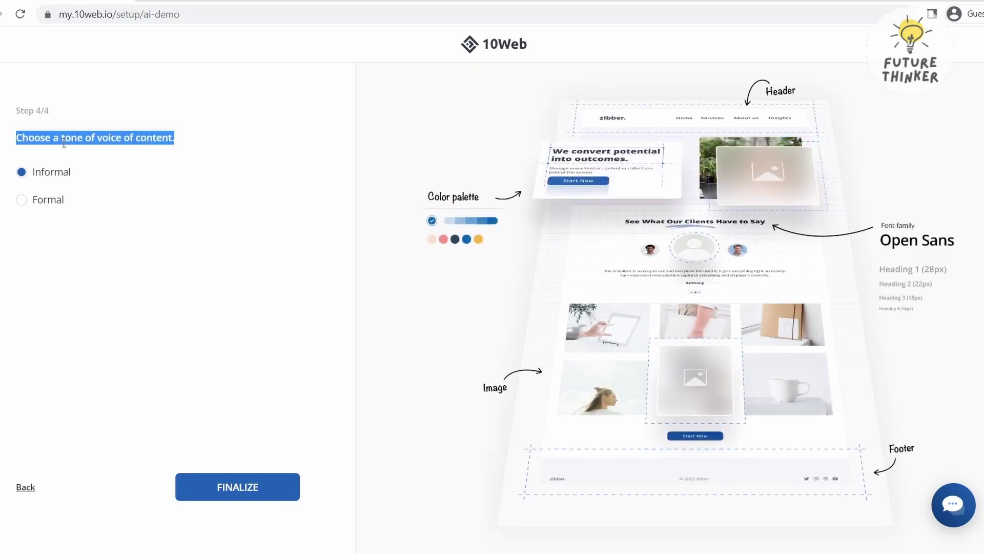
left_click(71, 143)
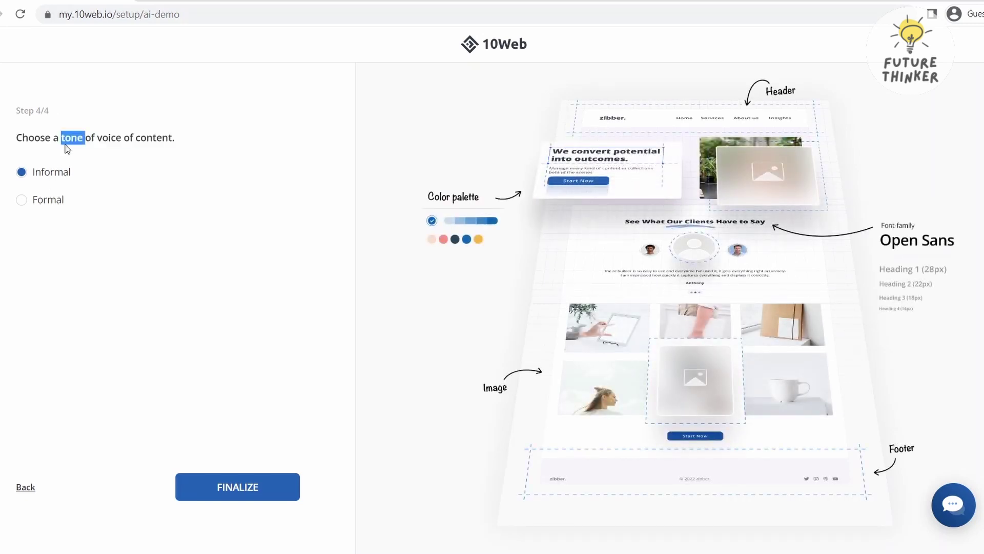
triple_click(64, 144)
left_click(38, 175)
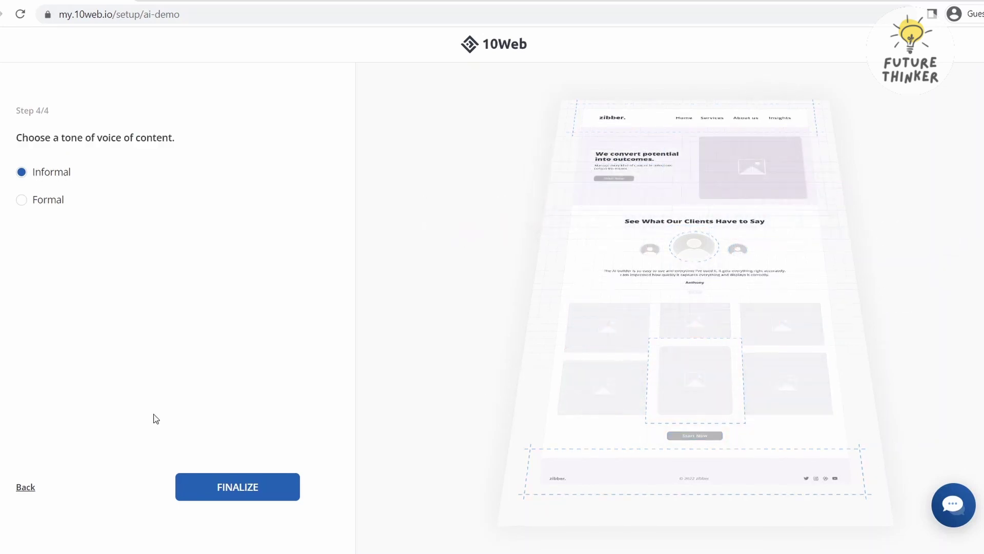
left_click(256, 490)
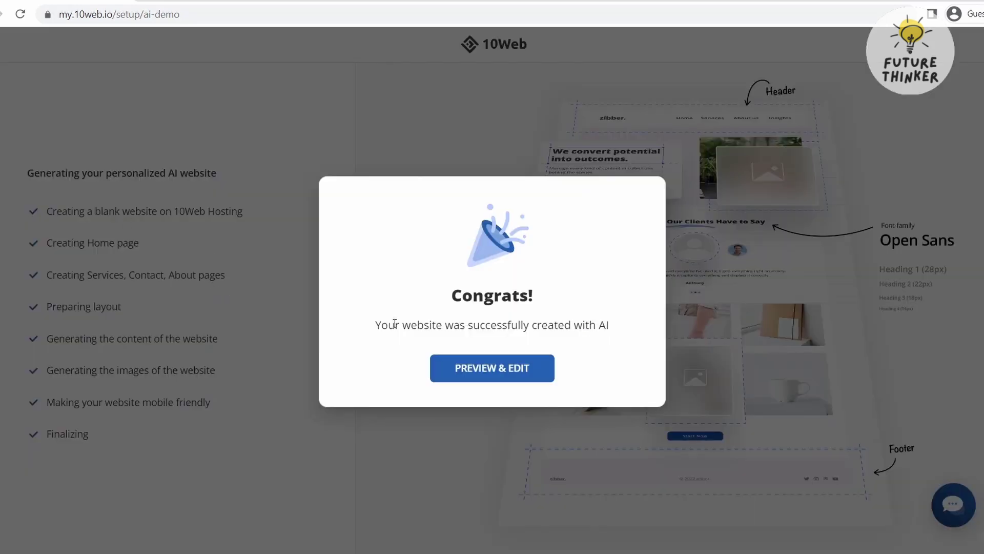
Open the newly generated website in Preview & Edit
left_click(466, 378)
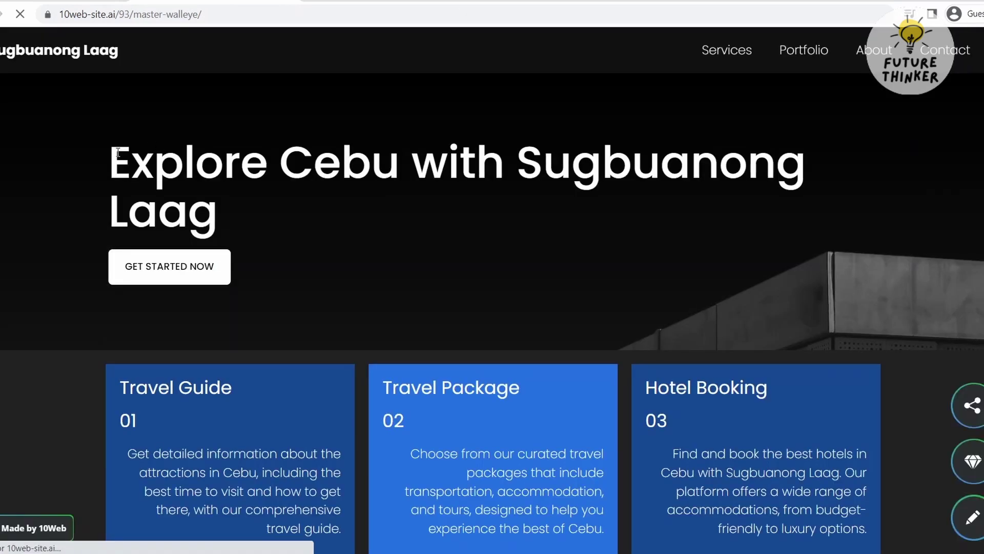
Highlight the 'Explore Cebu with Sugbuanong Laag' hero heading, then scroll down to the service cards
triple_click(118, 152)
left_click(118, 152)
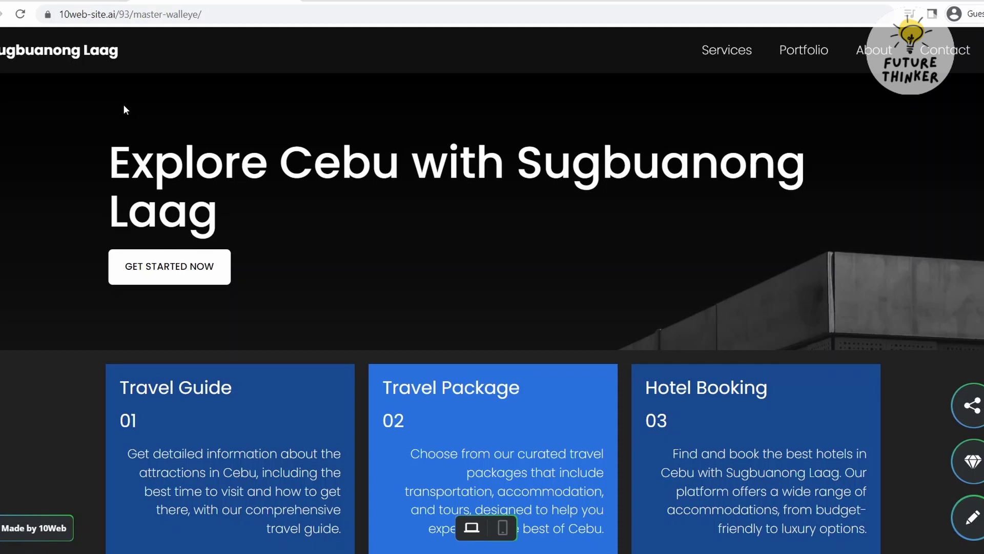
mouse_move(233, 220)
left_mouse_down()
mouse_move(106, 158)
mouse_move(220, 221)
left_mouse_up()
left_click(106, 159)
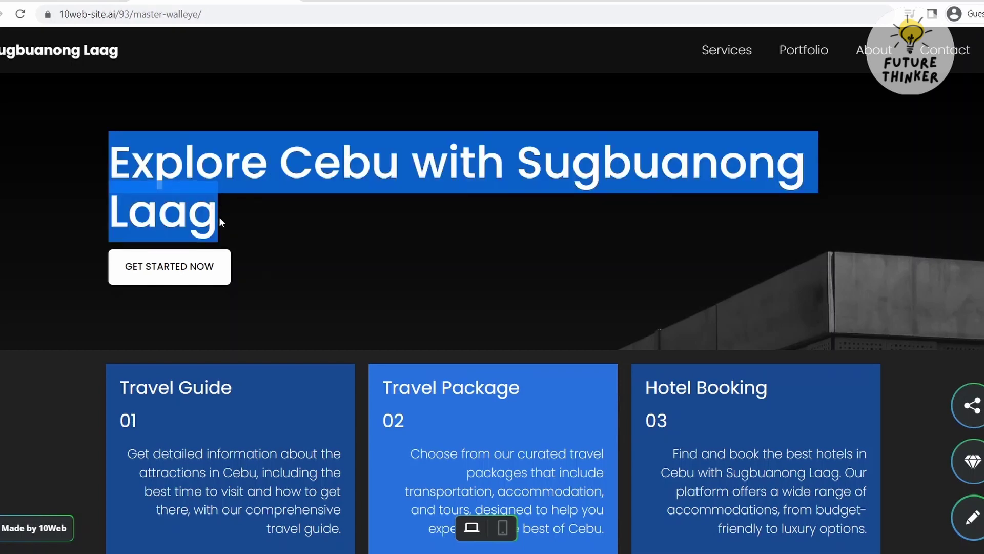
left_click(220, 217)
scroll(220, 217, "down", 6)
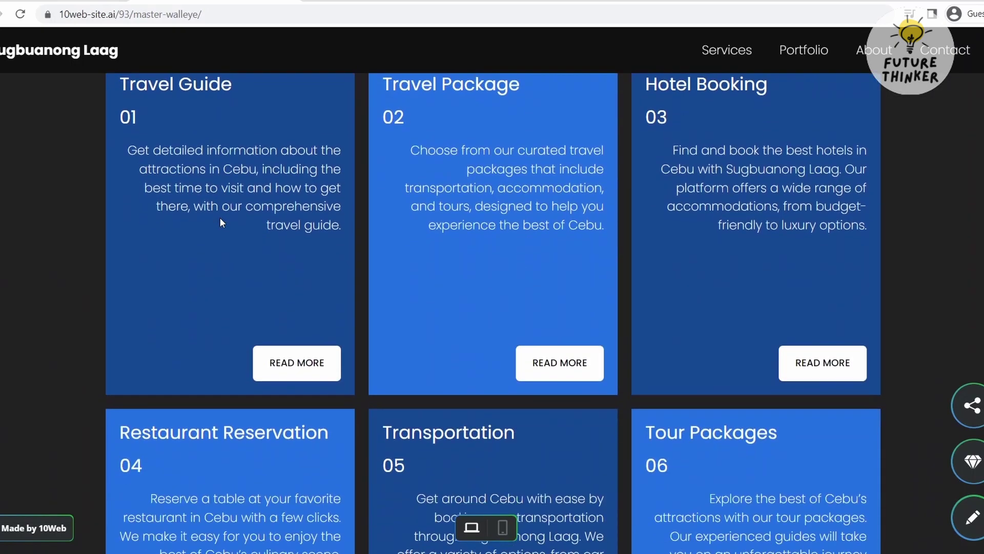
scroll(220, 222, "up", 1)
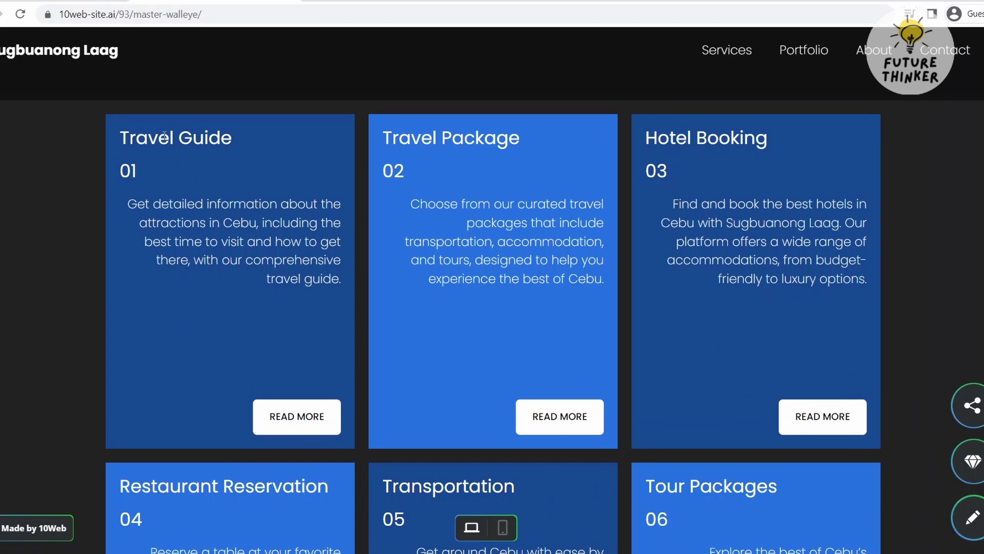
double_click(164, 136)
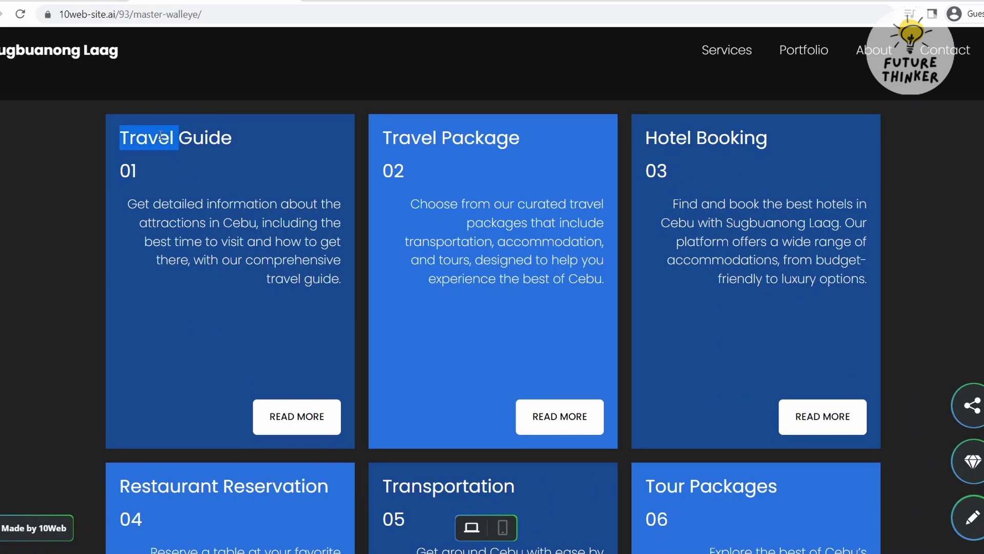
triple_click(160, 136)
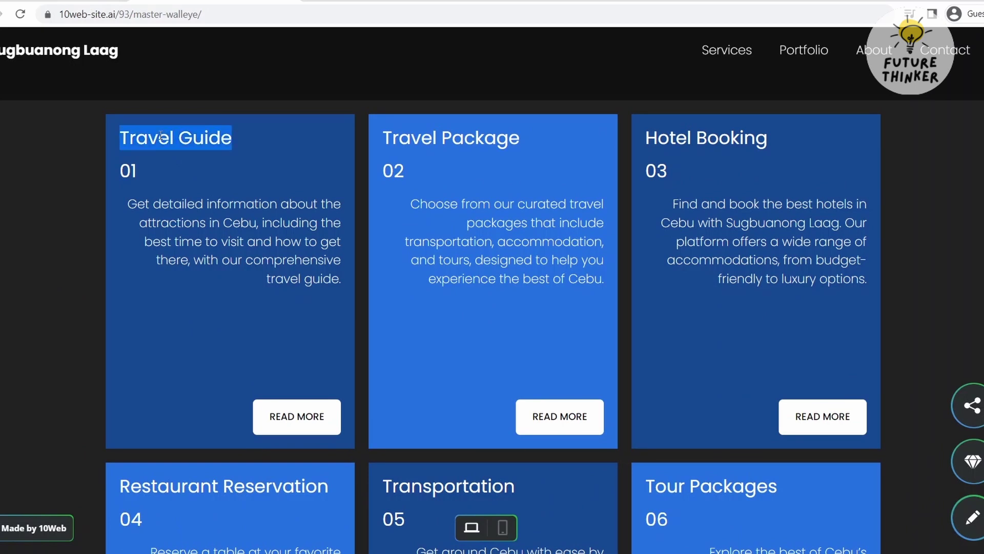
left_click(137, 171)
left_click_drag(129, 185, 302, 306)
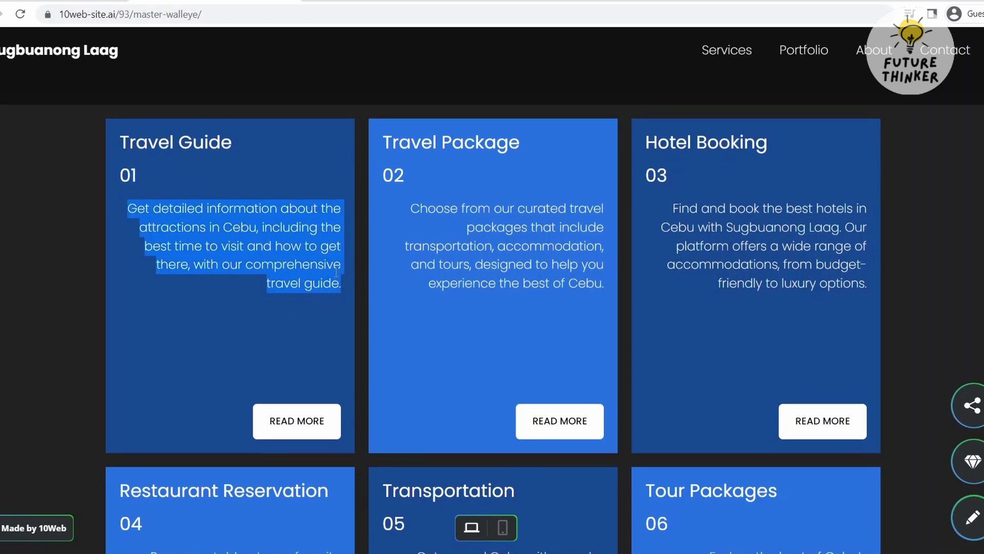
left_click(277, 229)
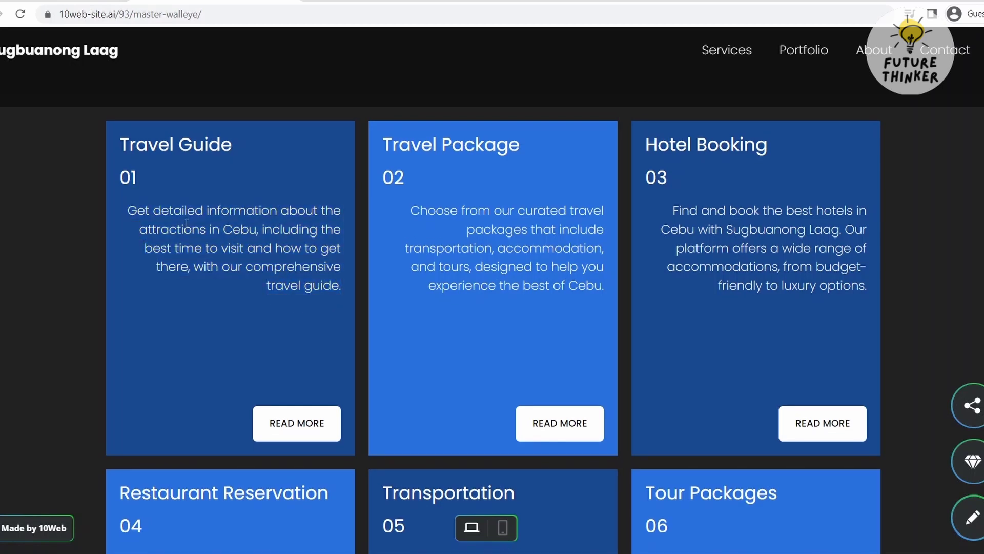
left_click_drag(126, 212, 154, 212)
left_click(197, 215)
left_click_drag(196, 267, 128, 209)
left_click(341, 293)
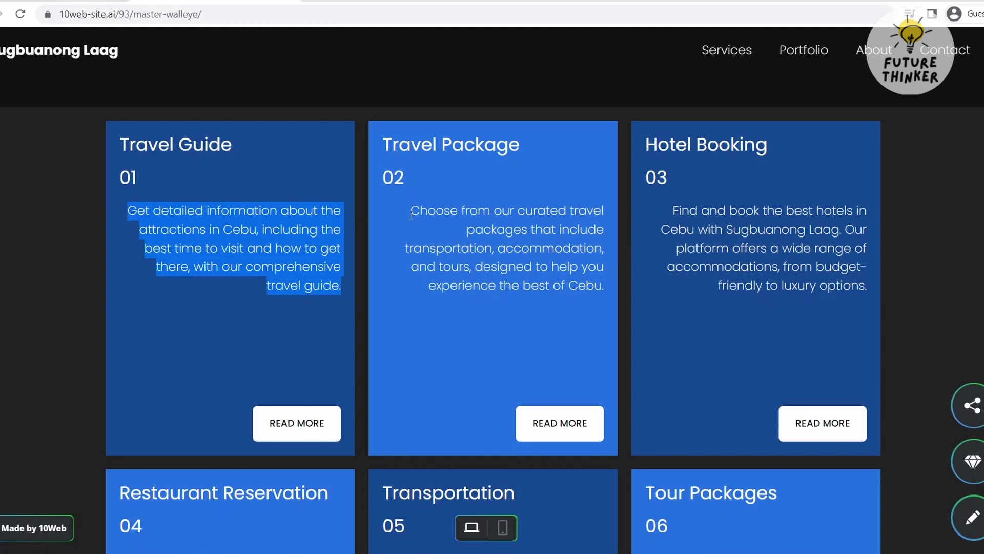
left_click_drag(410, 207, 553, 280)
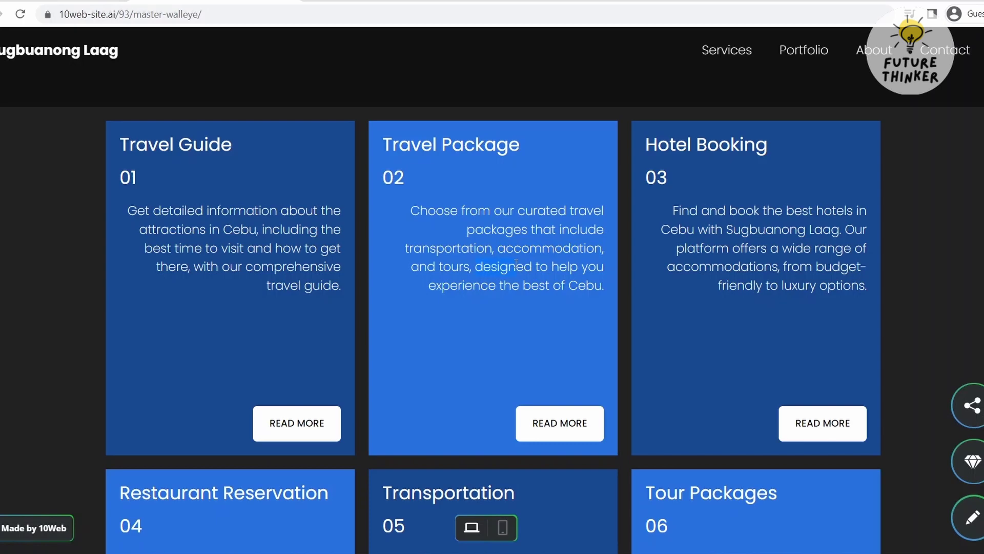
scroll(645, 198, "down", 1)
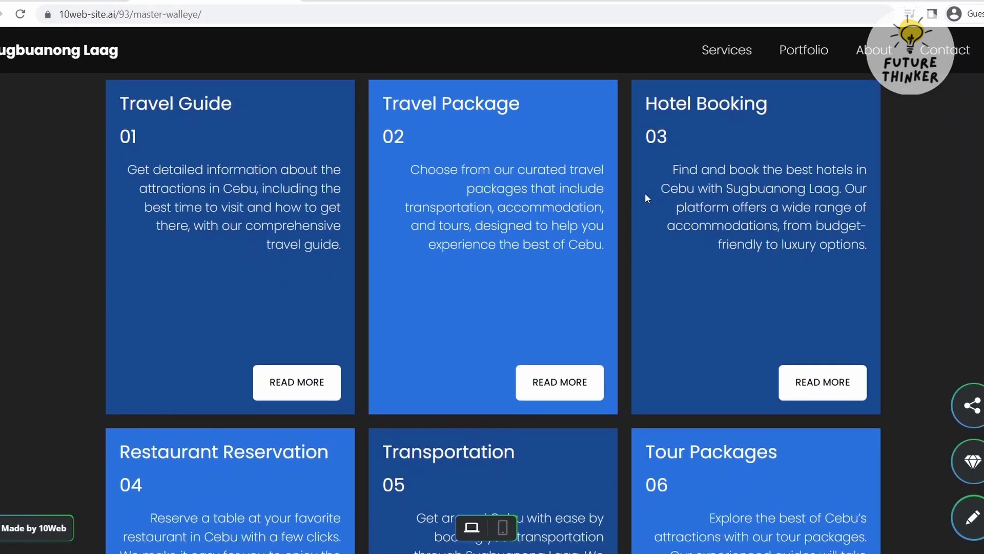
left_click_drag(645, 100, 856, 282)
left_click(856, 282)
scroll(856, 282, "down", 2)
scroll(861, 292, "down", 2)
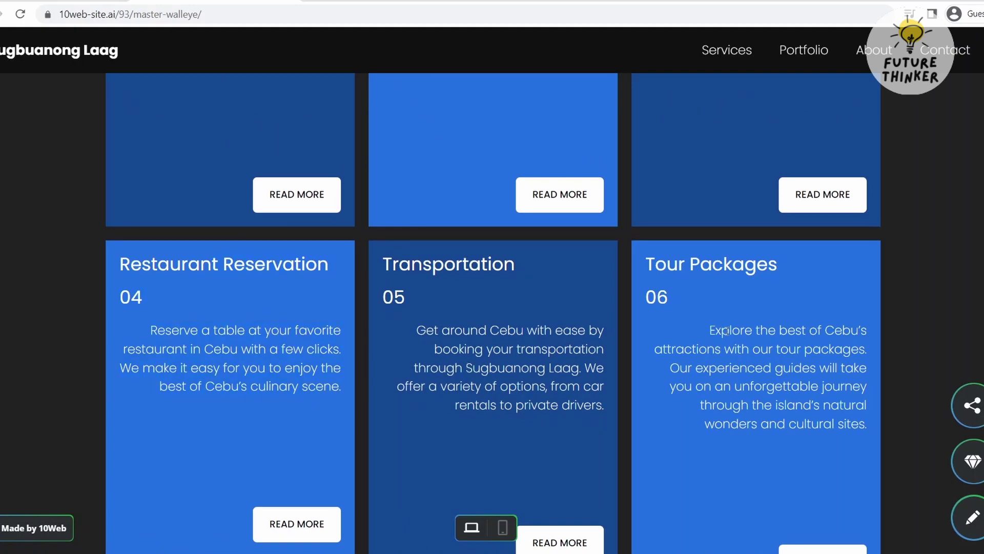
scroll(726, 331, "up", 3)
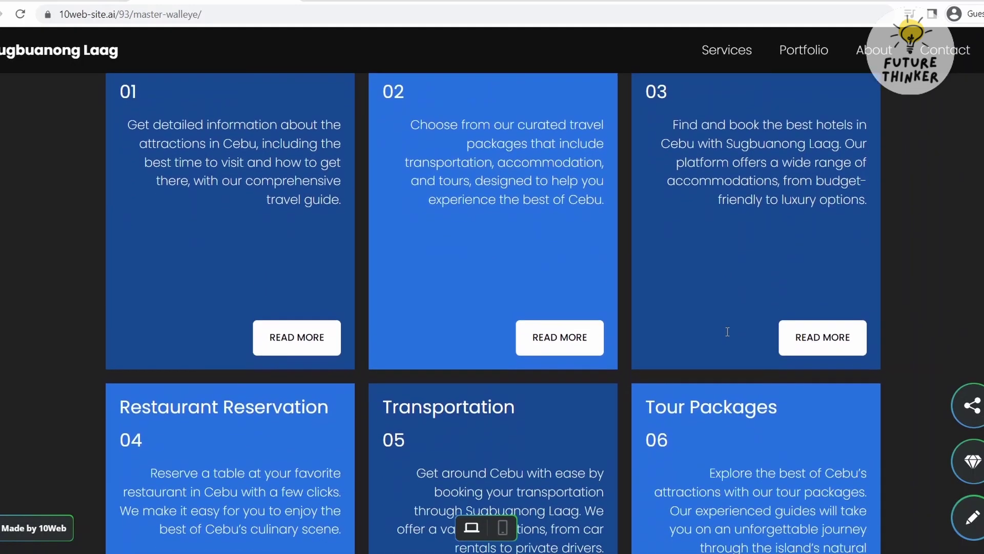
scroll(727, 332, "down", 3)
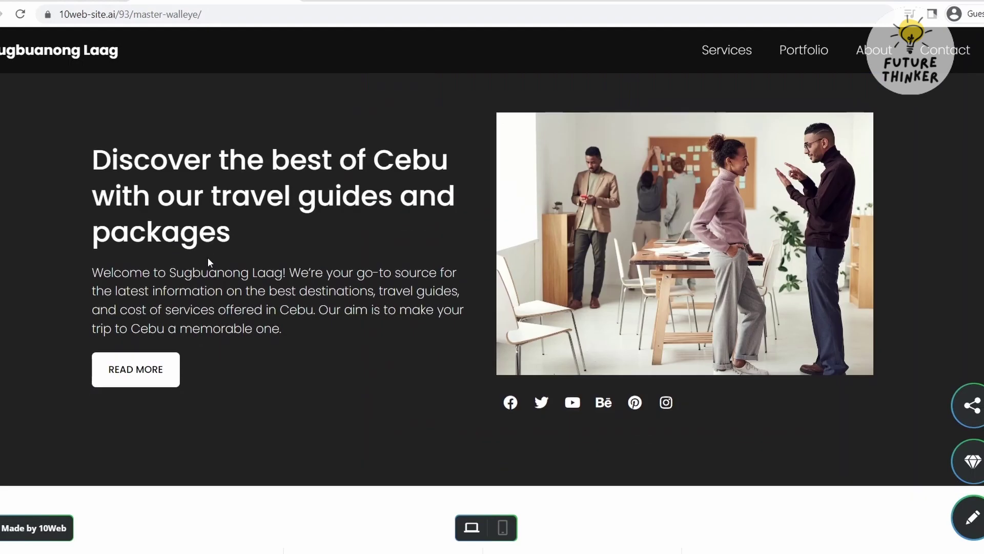
scroll(208, 257, "up", 1)
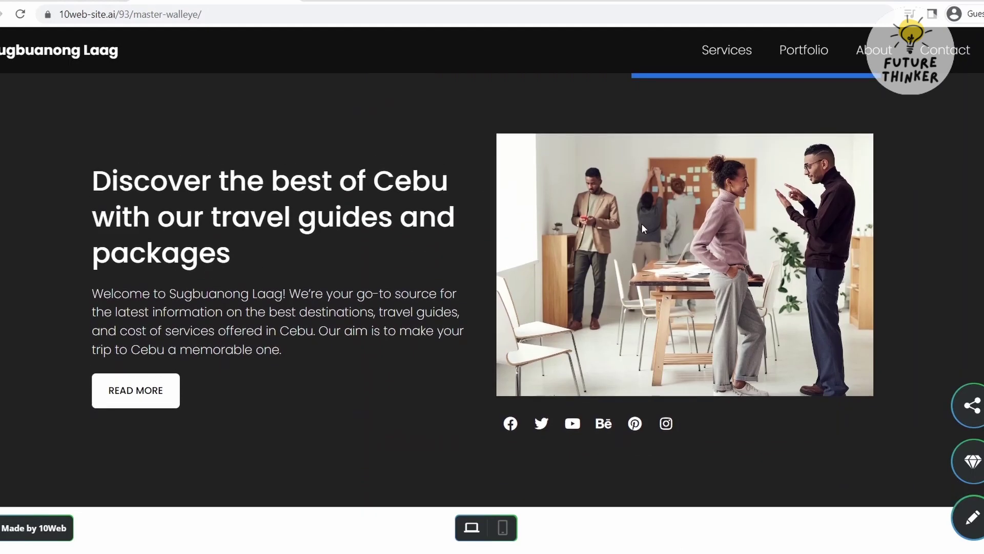
scroll(642, 224, "down", 5)
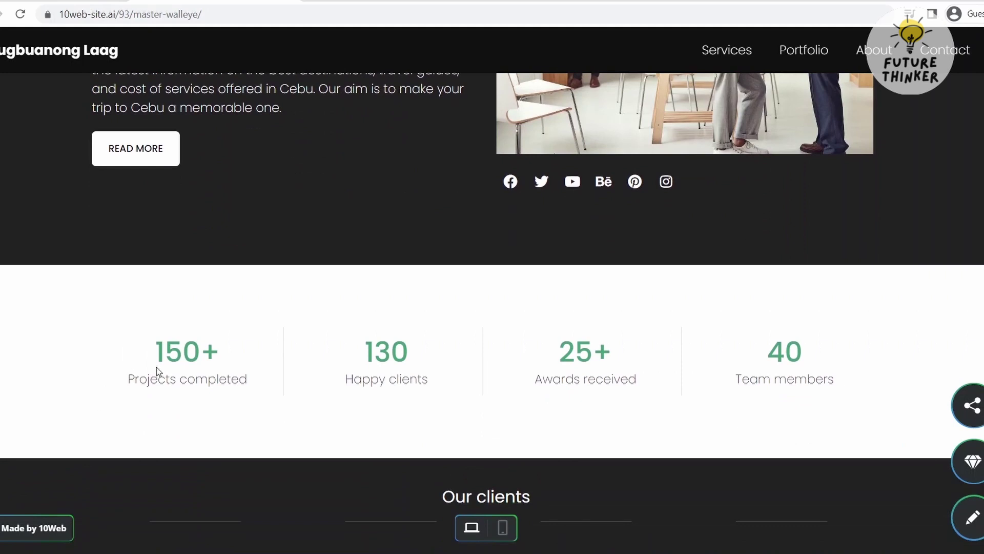
left_click_drag(164, 354, 136, 340)
left_click(260, 382)
left_click(136, 341)
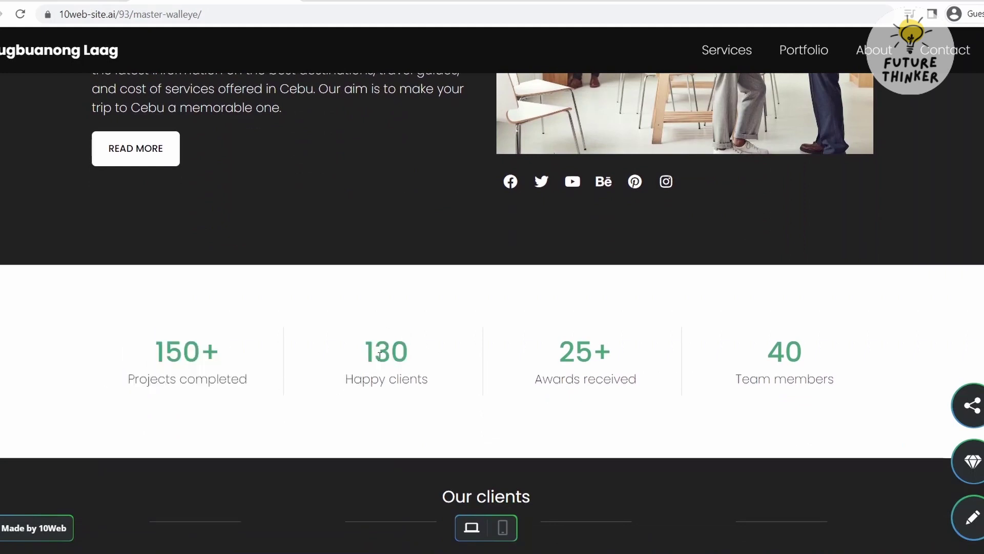
left_click_drag(374, 353, 409, 354)
triple_click(419, 382)
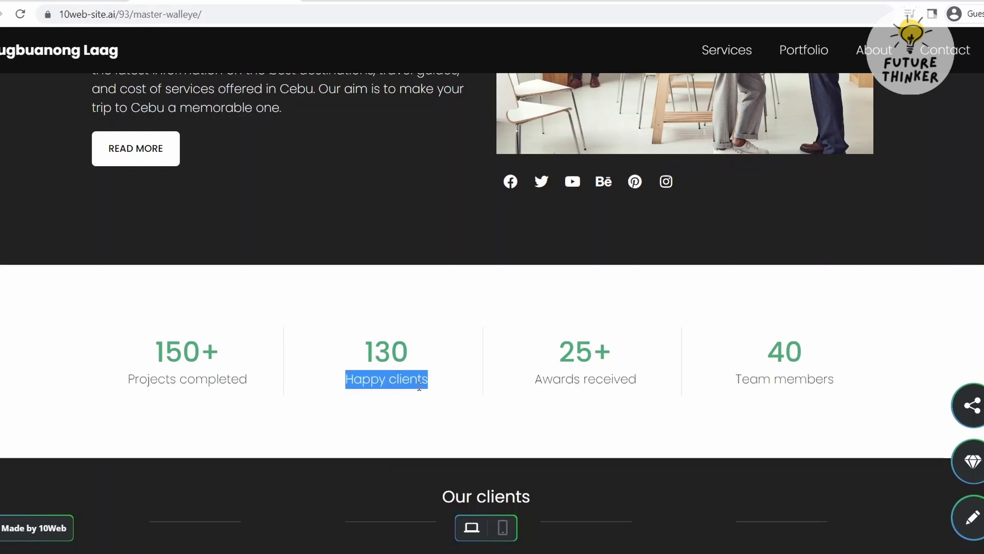
left_click(418, 386)
left_click_drag(558, 381, 606, 381)
left_click(604, 380)
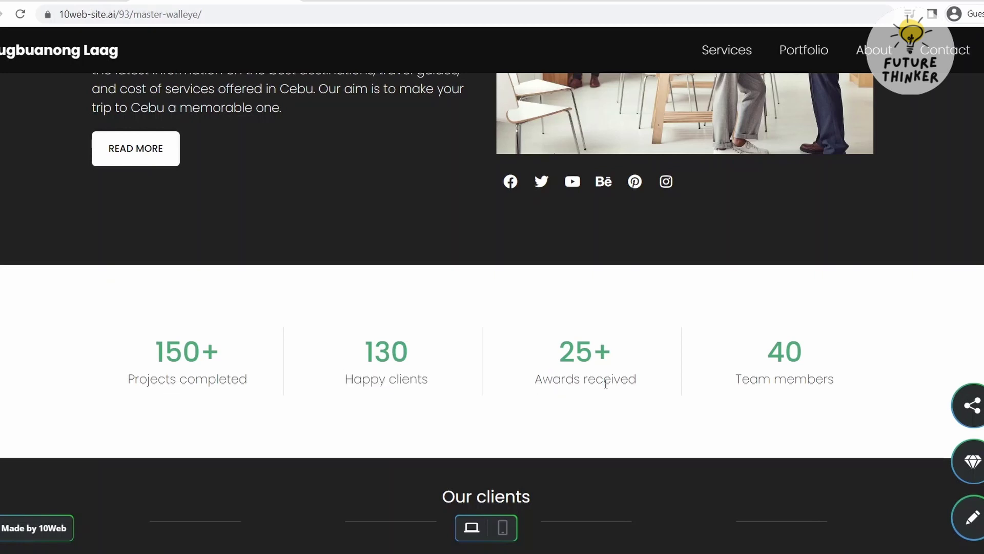
triple_click(606, 381)
triple_click(745, 378)
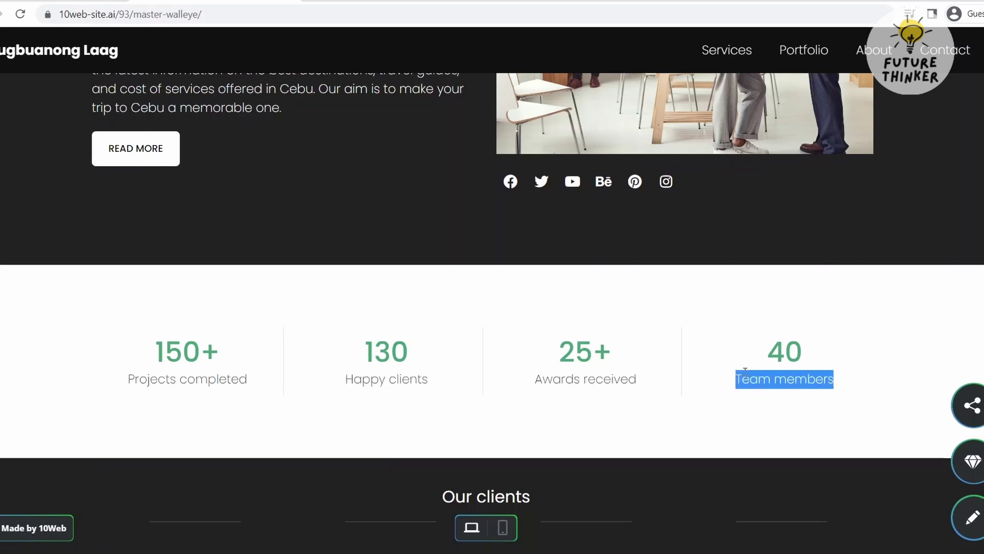
scroll(745, 372, "down", 8)
scroll(754, 441, "down", 4)
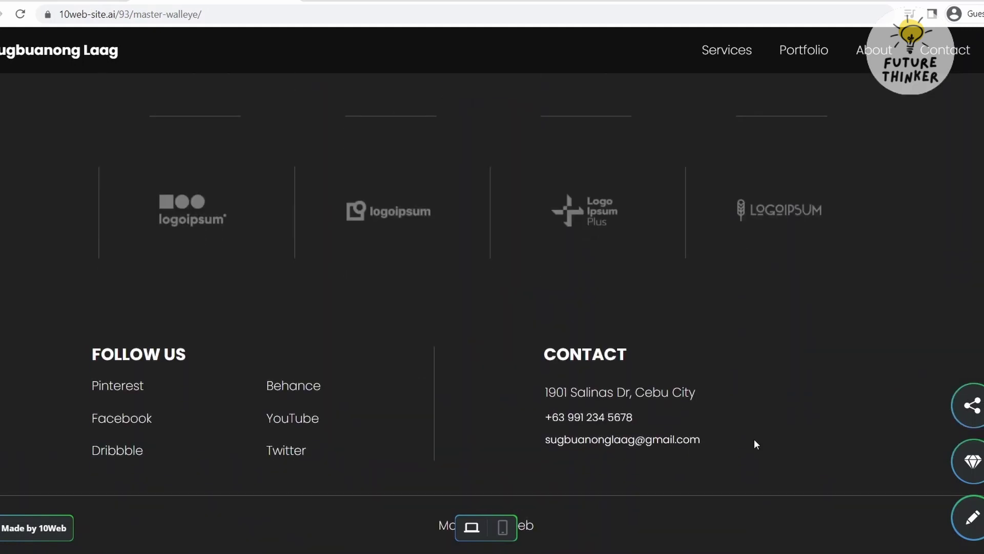
left_click_drag(530, 341, 509, 351)
left_click(743, 445)
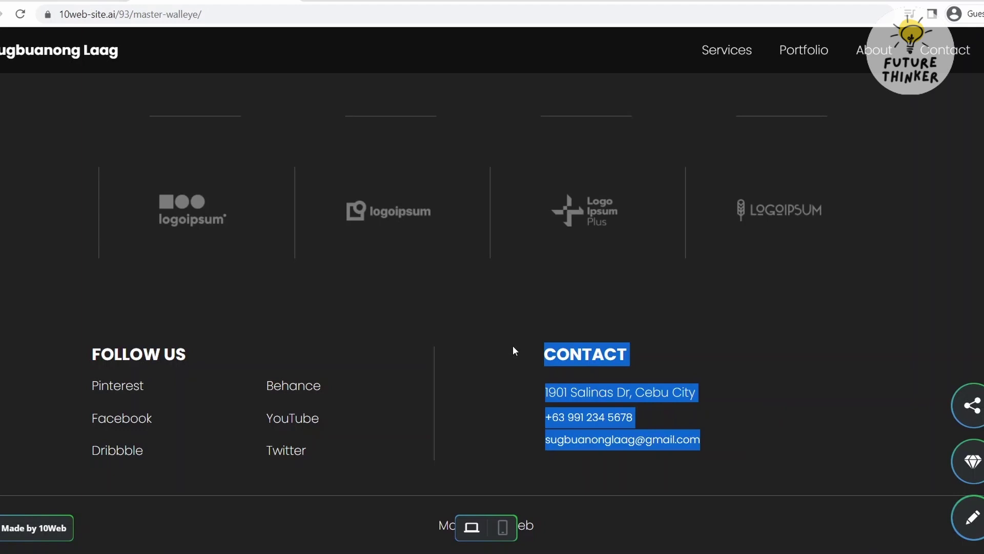
left_click(516, 345)
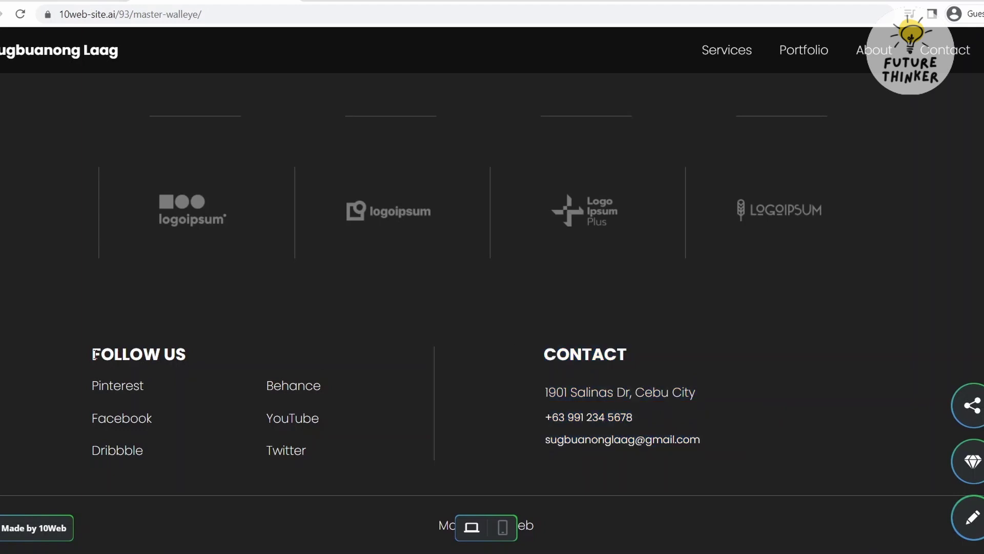
left_click_drag(94, 354, 330, 476)
left_click(331, 476)
double_click(126, 423)
left_click(138, 424)
double_click(136, 422)
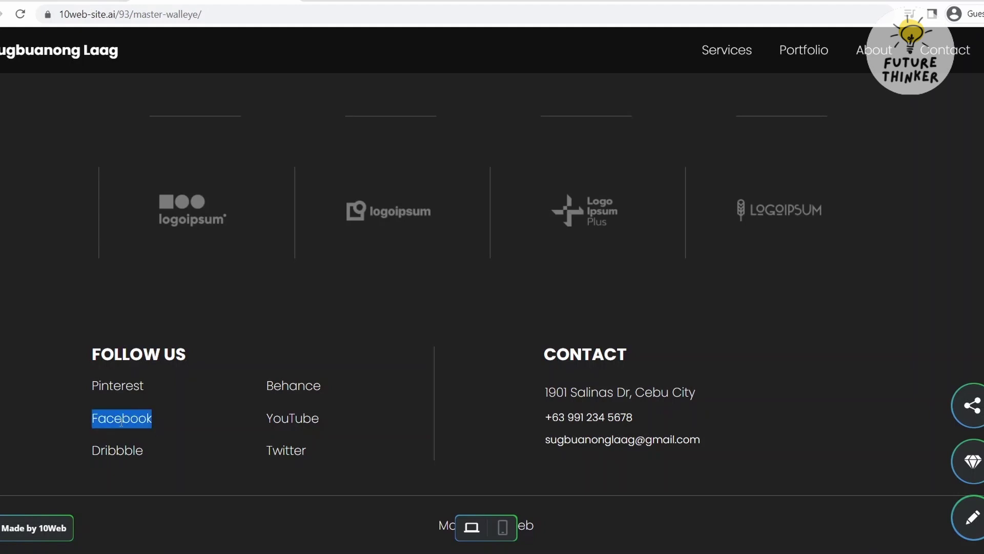
left_click(121, 421)
scroll(121, 421, "up", 8)
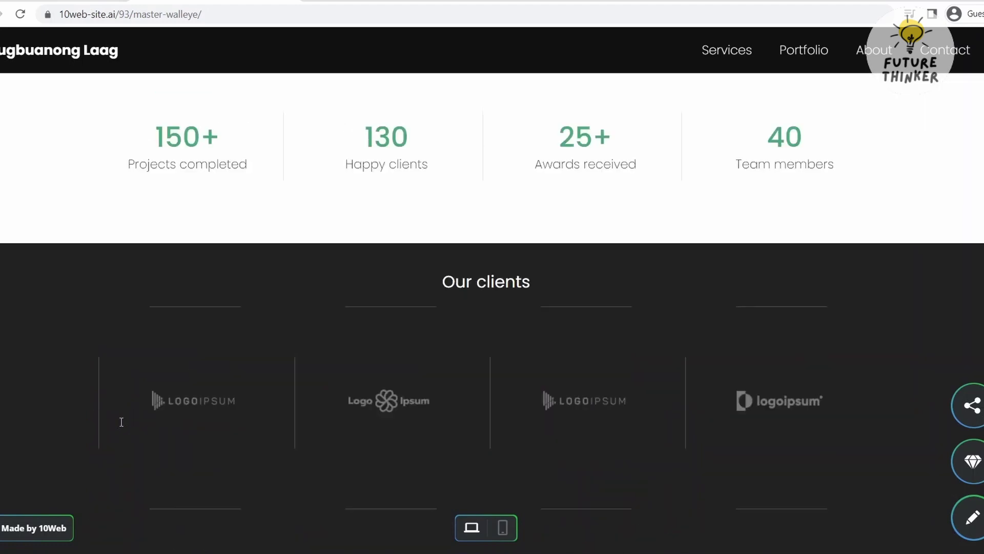
scroll(121, 421, "up", 2)
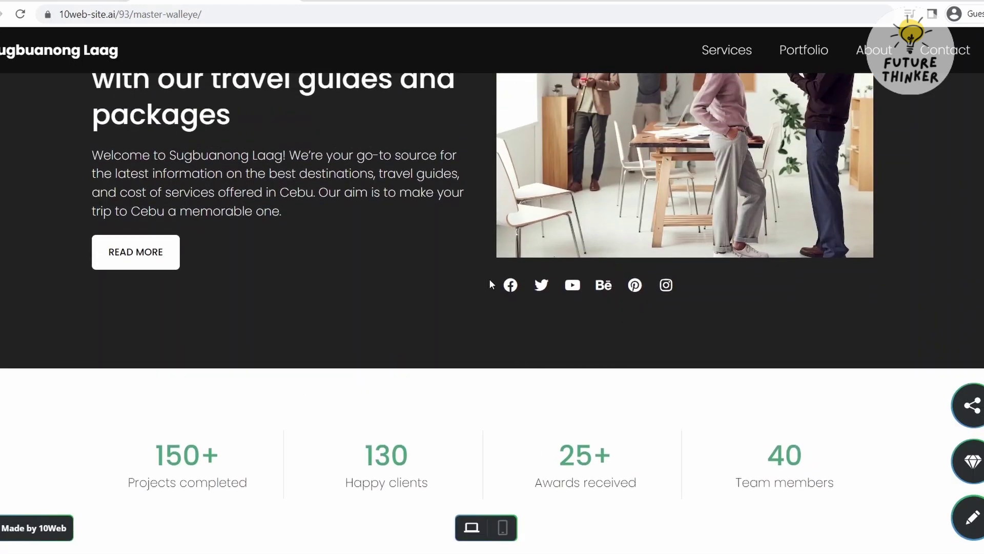
Switch the homepage to the builder editor and start editing the Explore Cebu hero heading
scroll(760, 300, "up", 8)
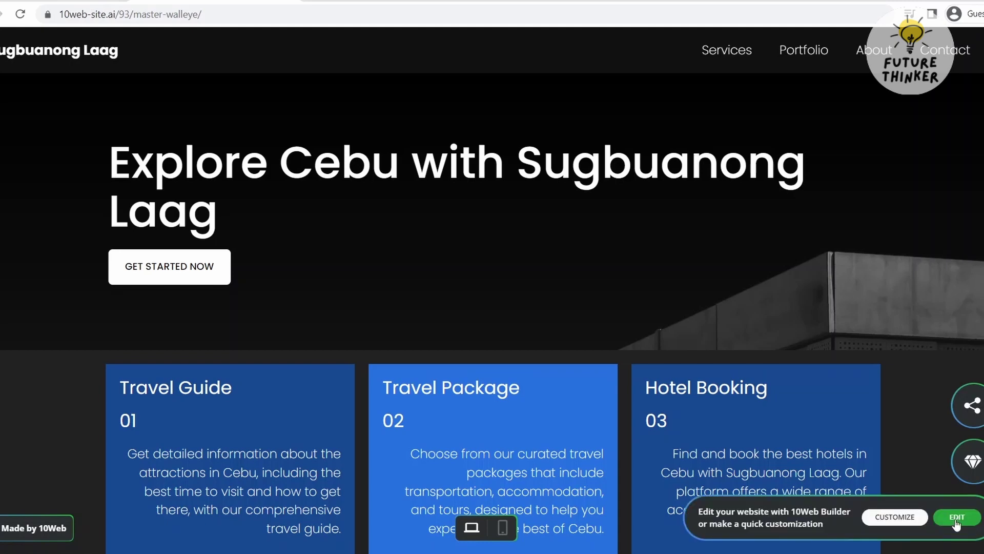
left_click(956, 518)
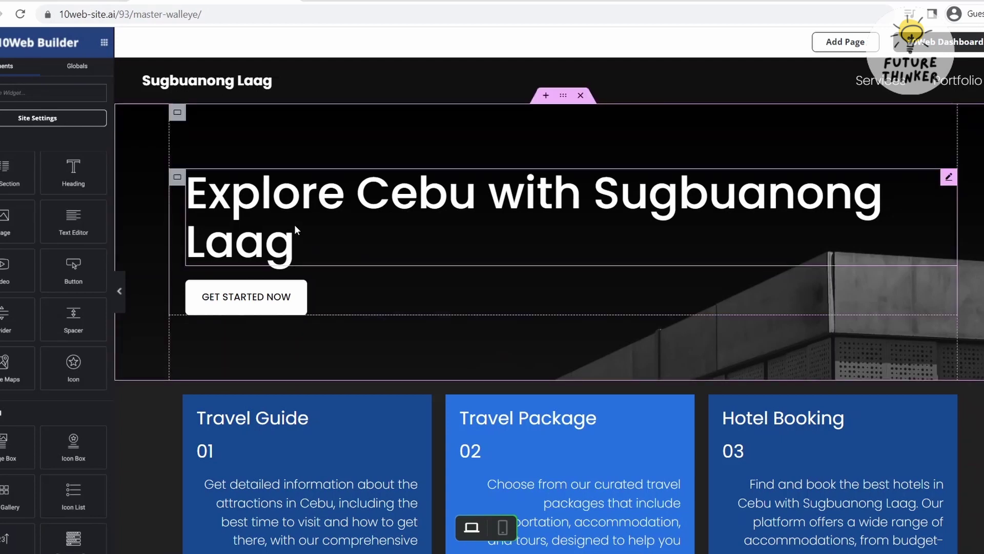
left_click(948, 181)
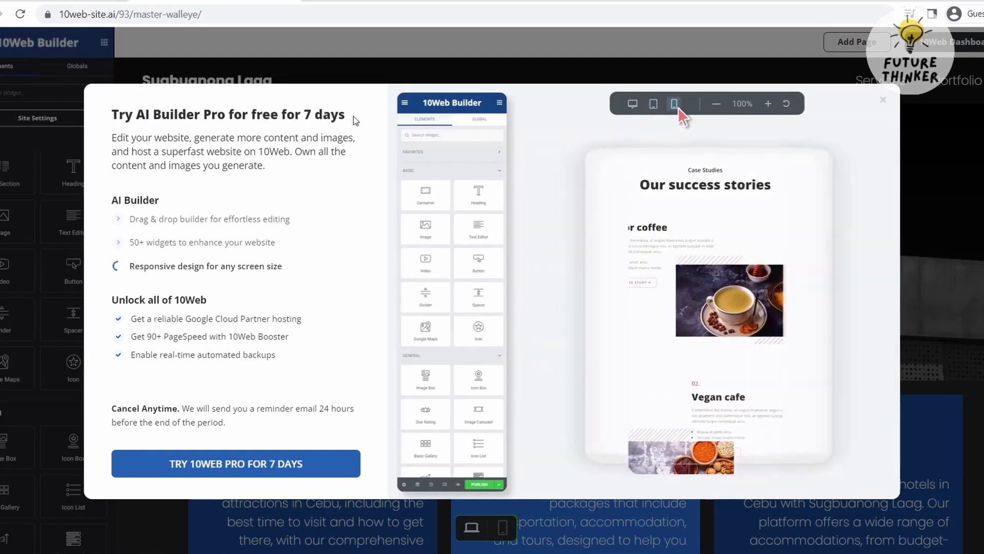
Dismiss the AI Builder Pro upgrade offer and view the site preview in mobile layout
left_click_drag(303, 114, 279, 247)
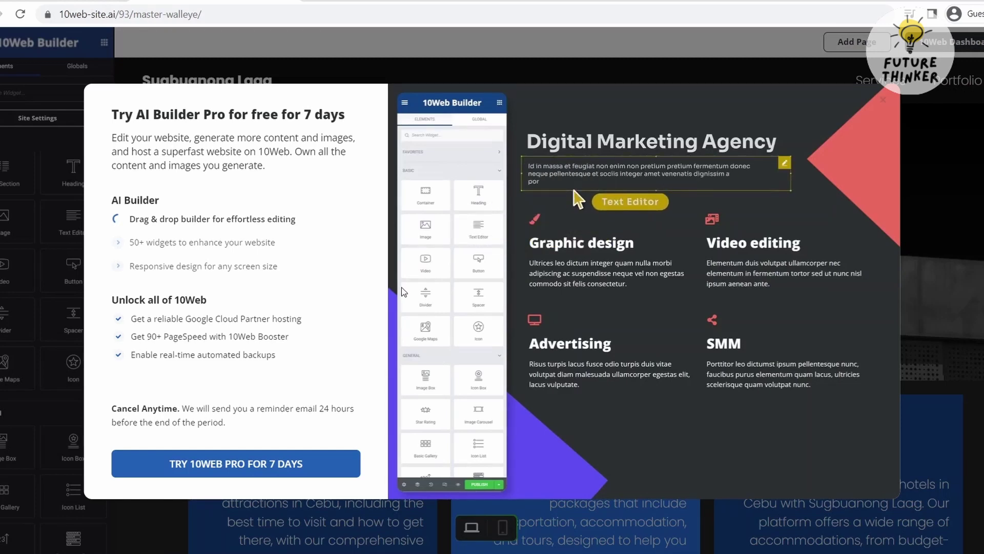
key("Escape")
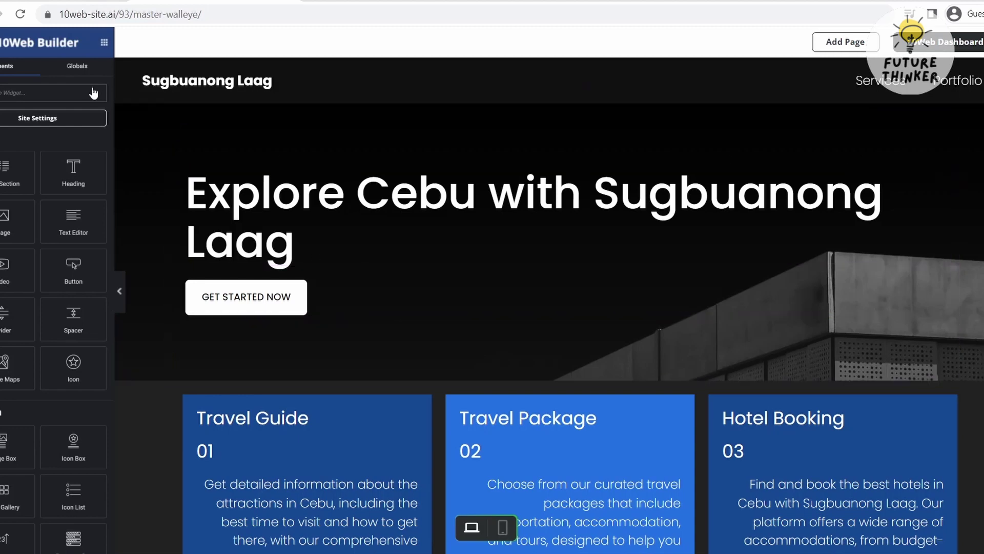
left_click(120, 294)
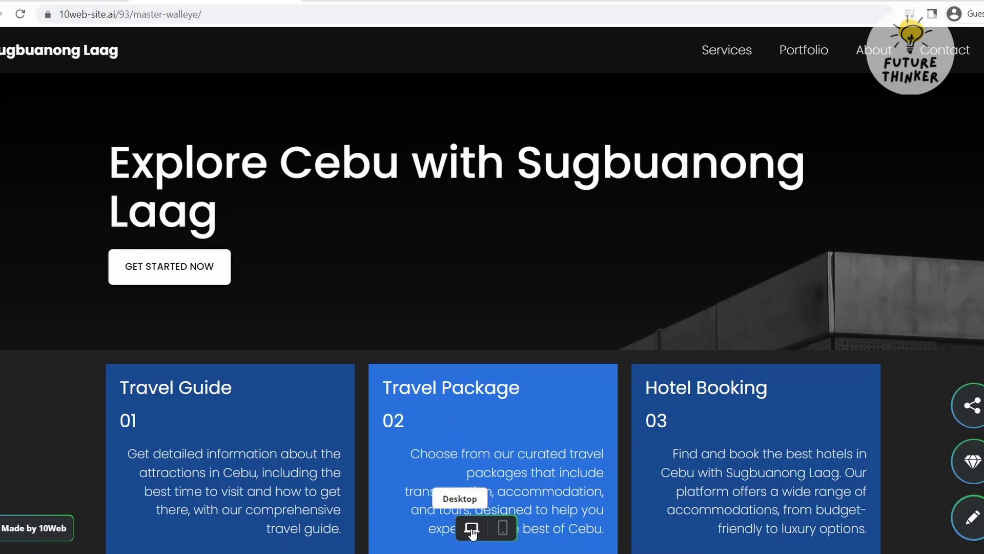
left_click(501, 537)
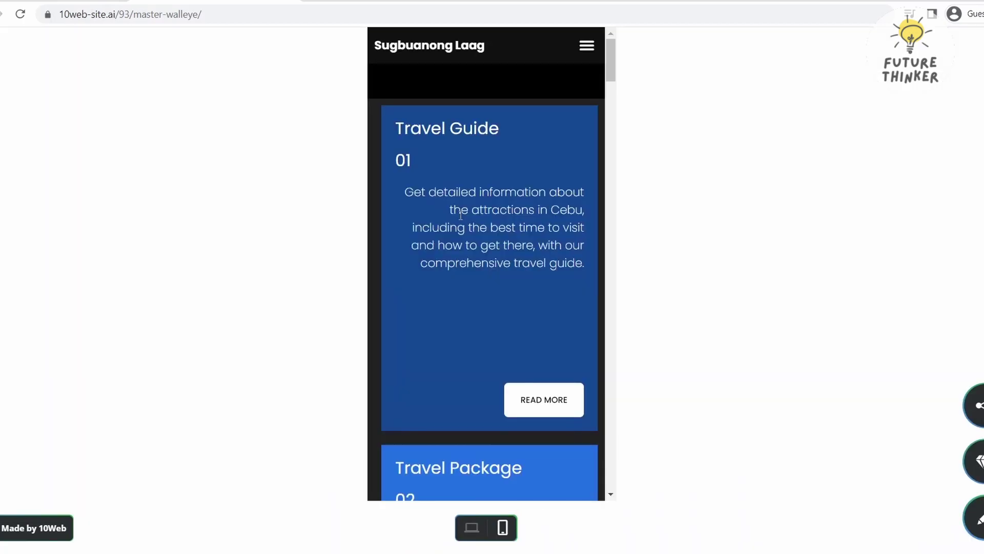
Scroll the mobile preview of Sugbuanong Laag down to the footer
scroll(460, 216, "down", 7)
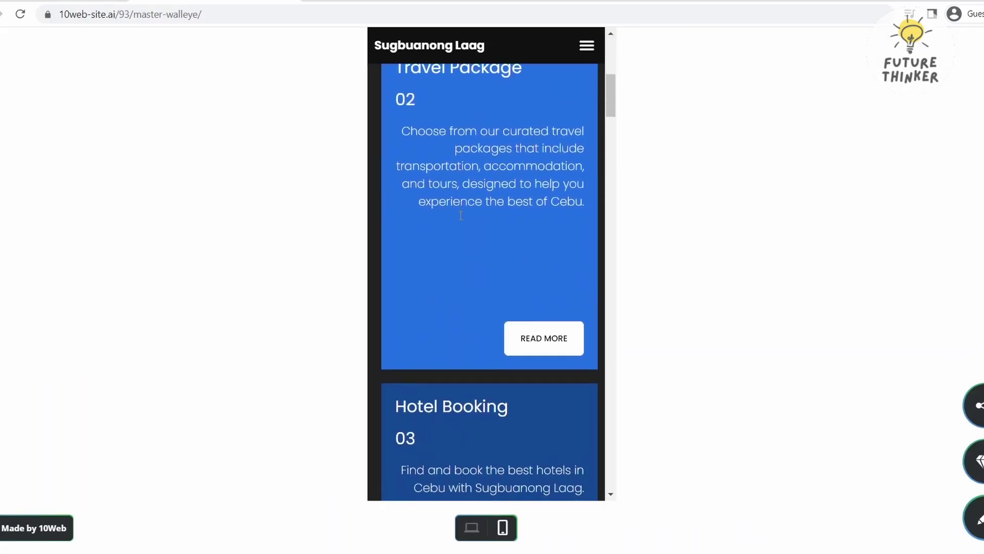
scroll(460, 215, "down", 6)
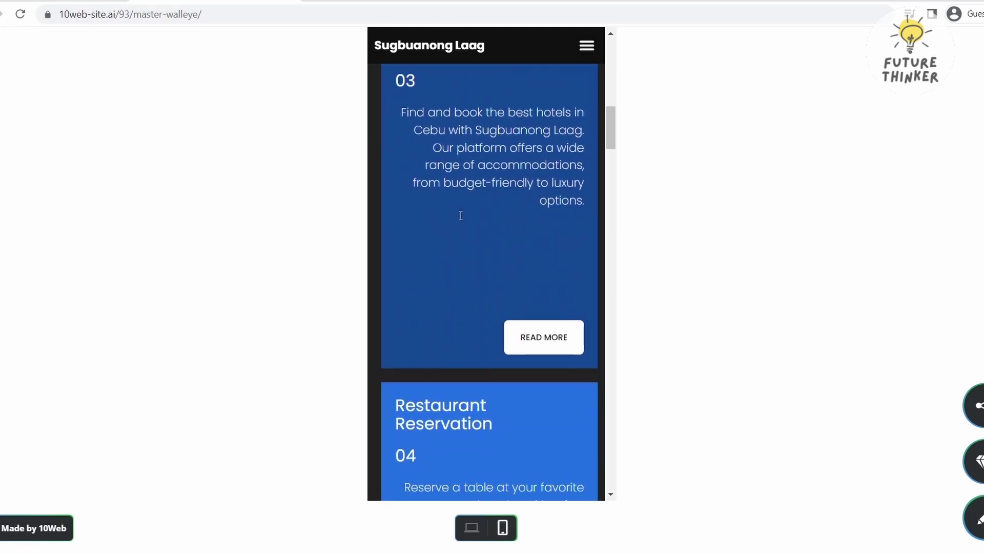
scroll(461, 215, "down", 18)
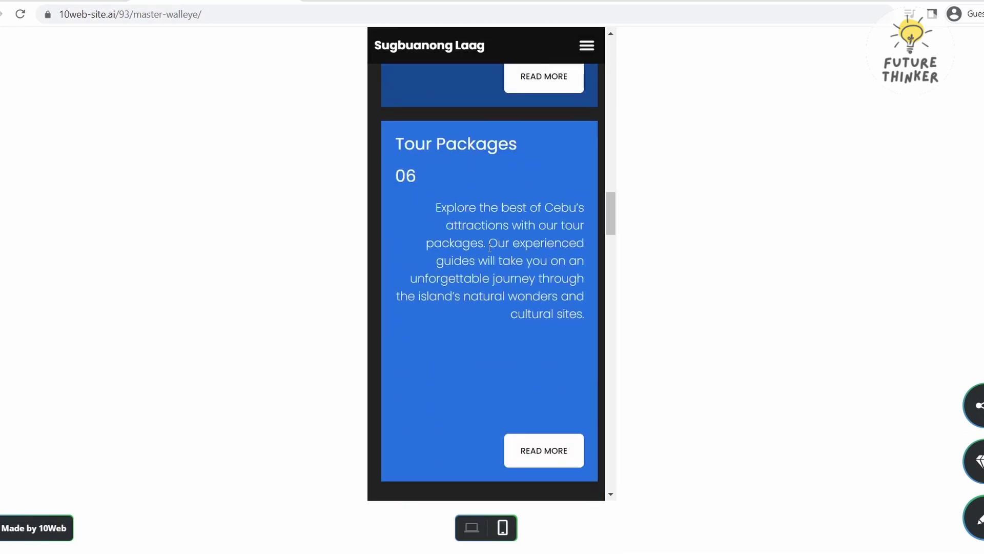
scroll(457, 348, "down", 1)
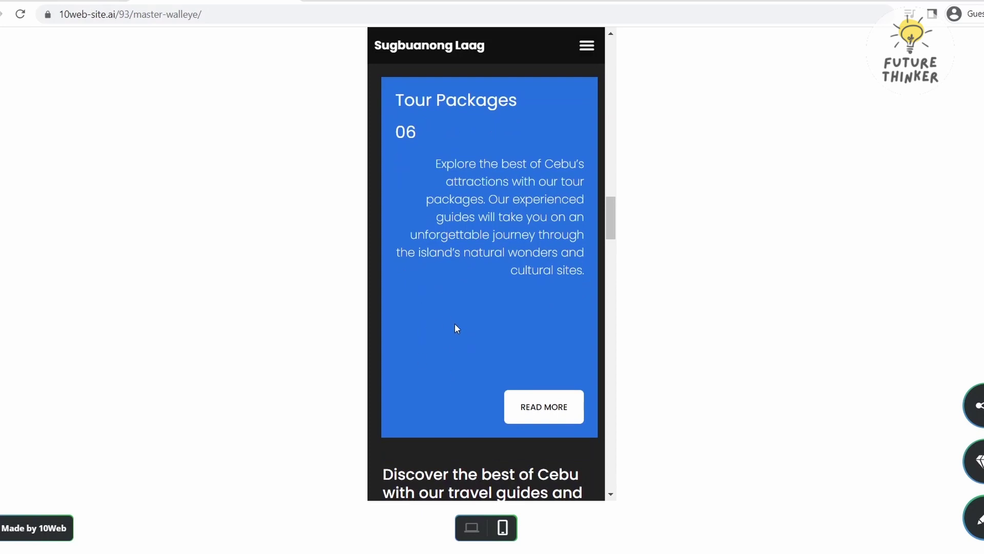
scroll(456, 328, "down", 8)
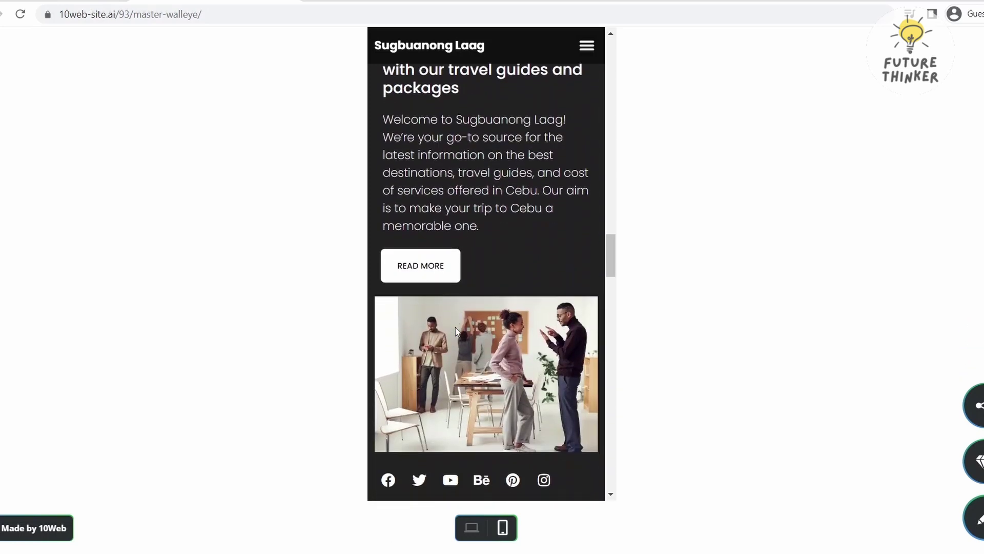
scroll(456, 331, "down", 1)
scroll(522, 333, "down", 2)
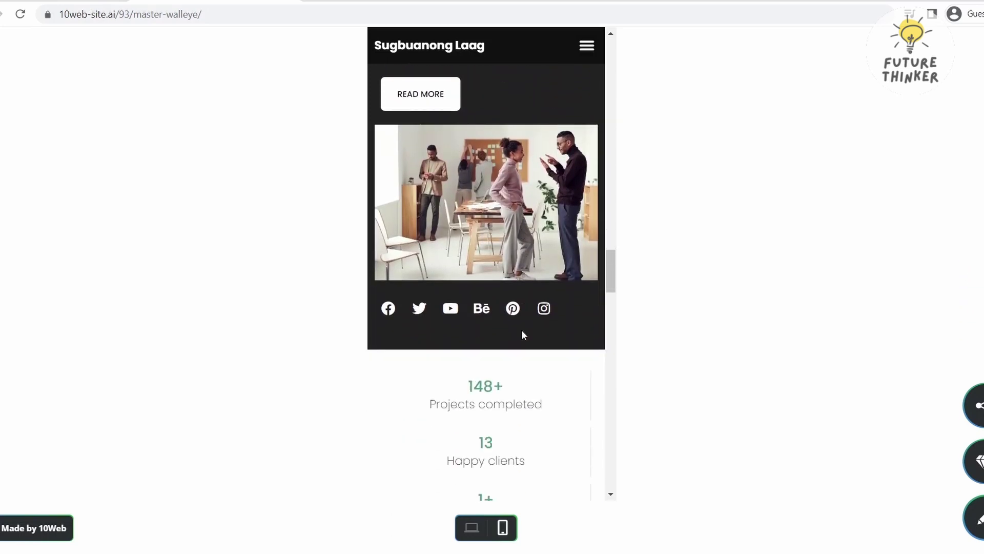
scroll(522, 330, "down", 4)
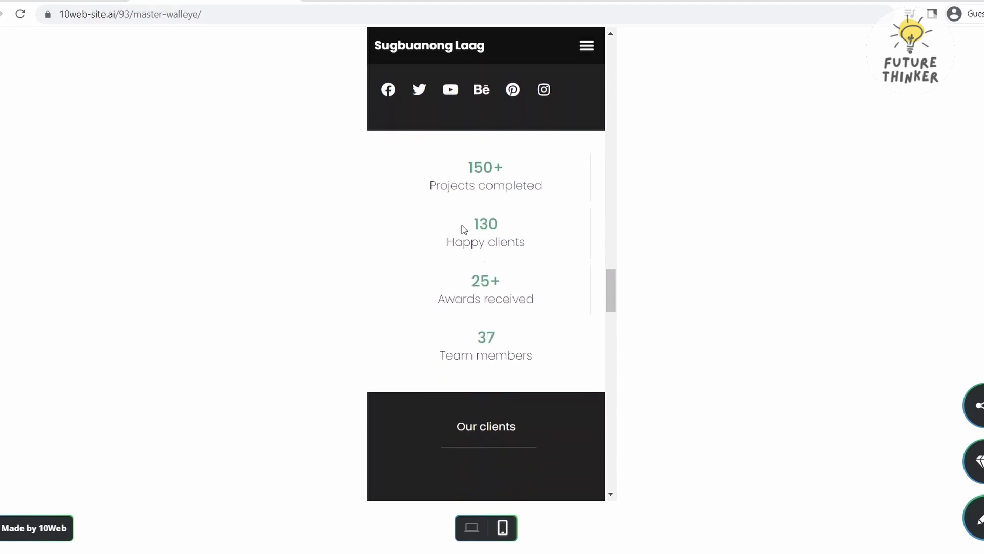
scroll(470, 216, "down", 20)
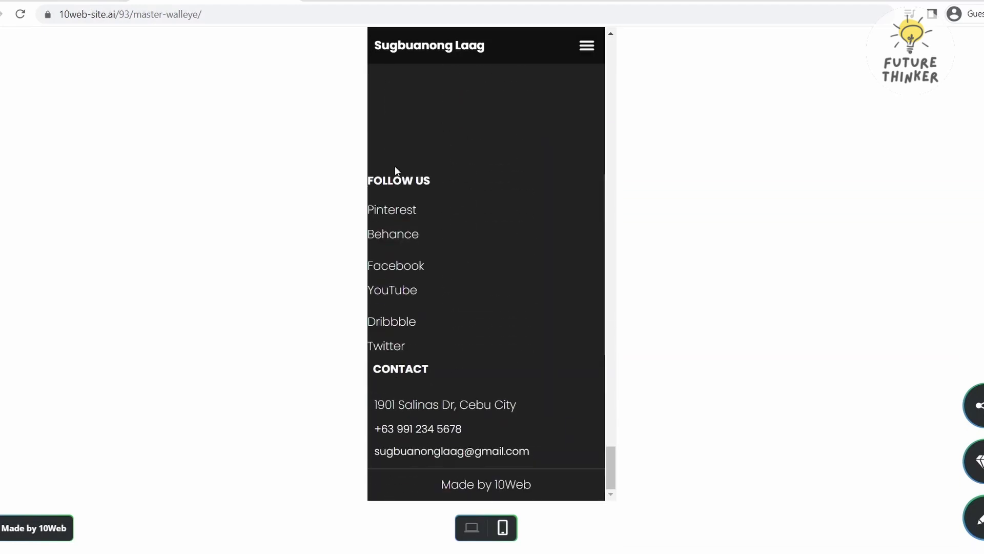
Highlight the footer's FOLLOW US, CONTACT and contact-detail text, then return to desktop layout
triple_click(394, 176)
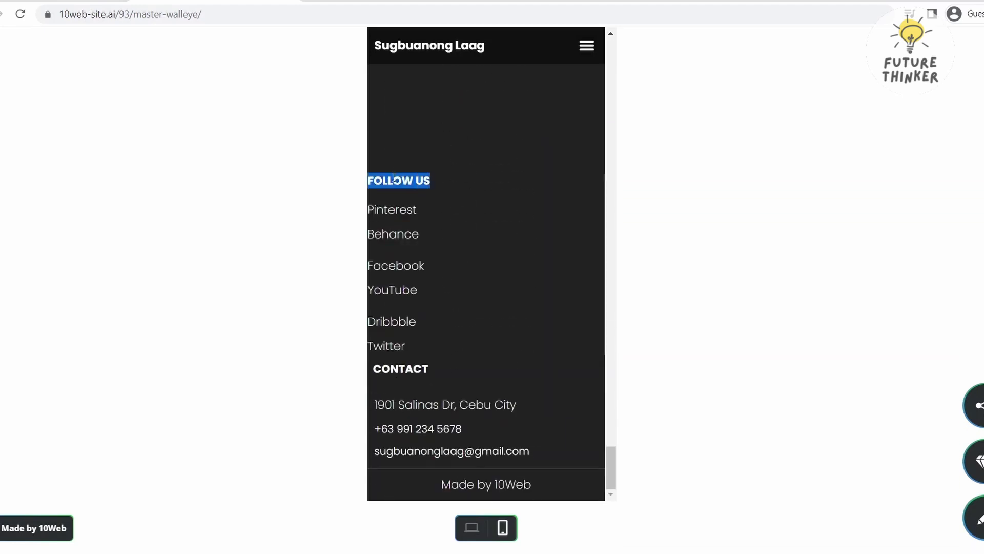
triple_click(393, 371)
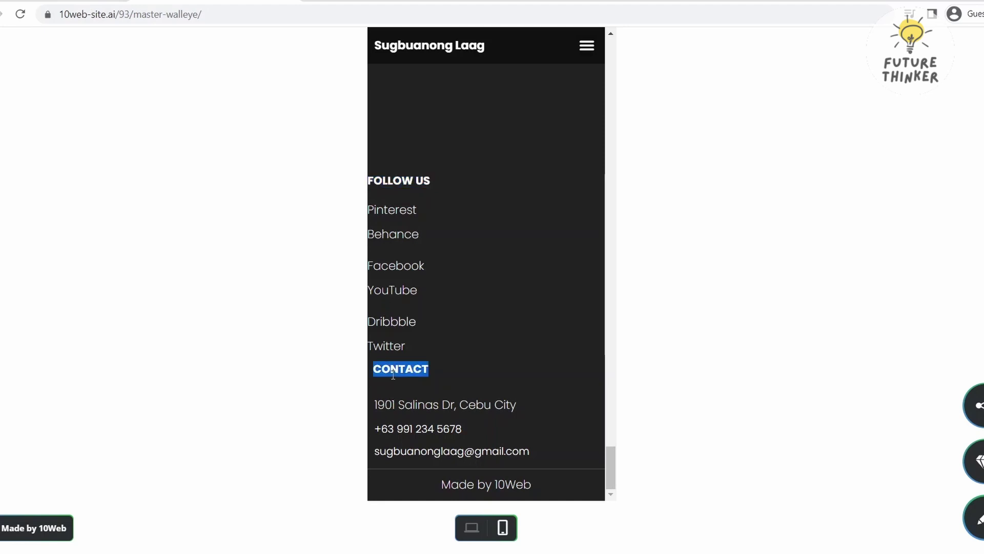
left_click(393, 374)
left_click_drag(541, 456, 381, 401)
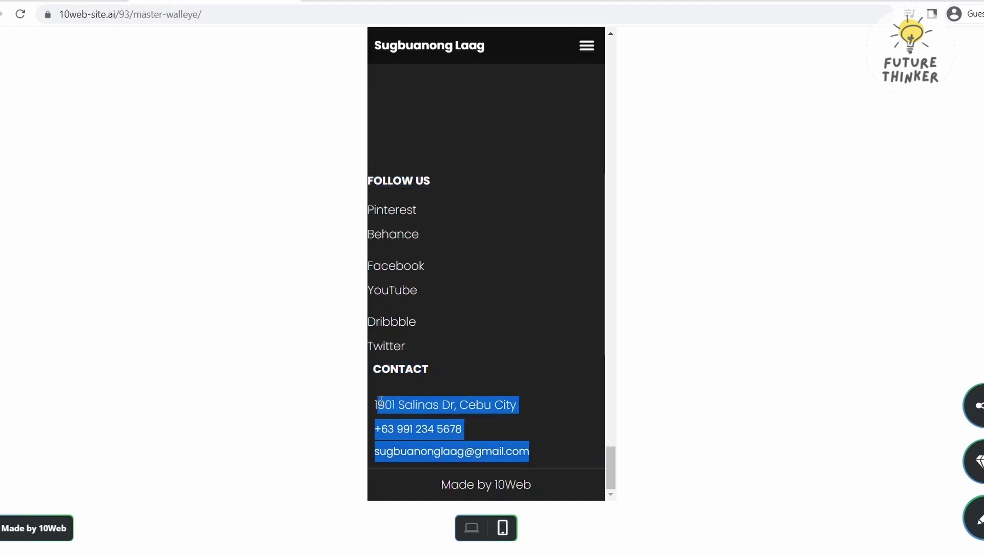
scroll(384, 402, "up", 20)
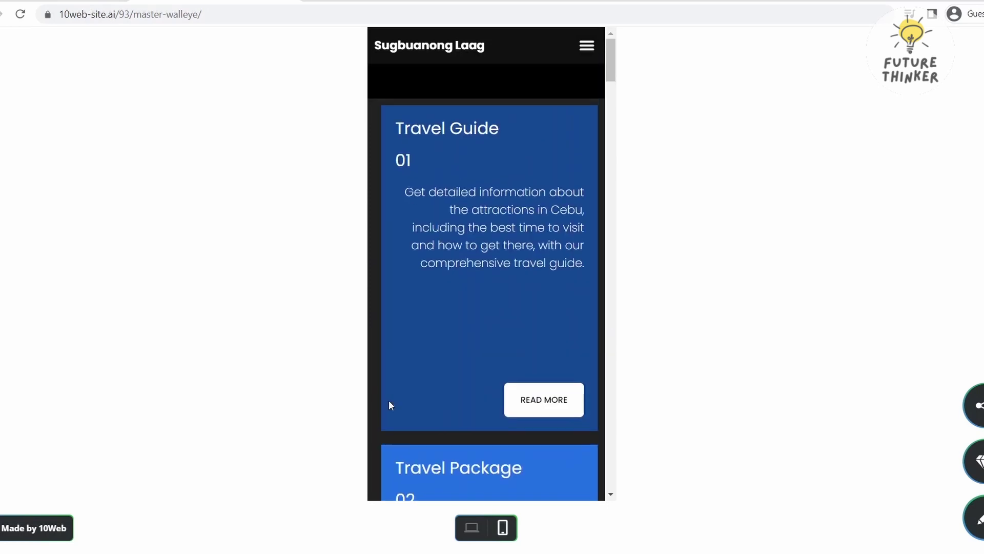
left_click(472, 528)
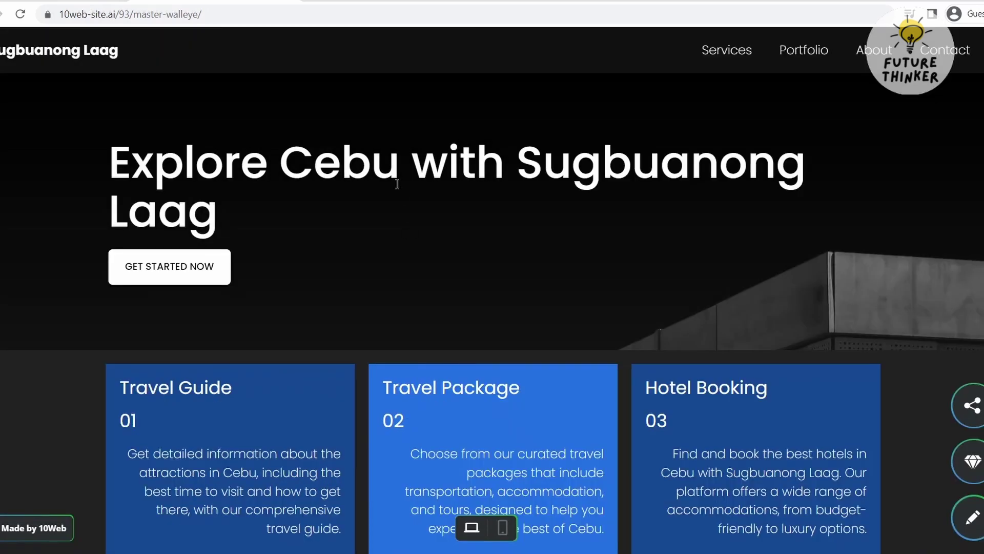